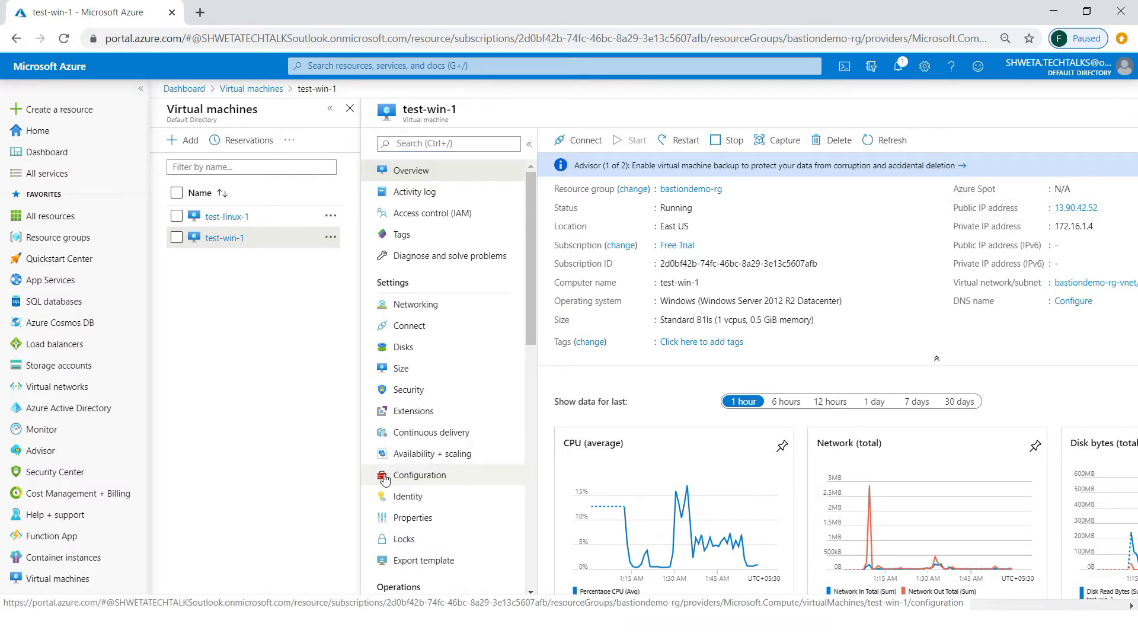
# Review the just-in-time access section on the configuration page of test-win-1
pyautogui.click(398, 481)
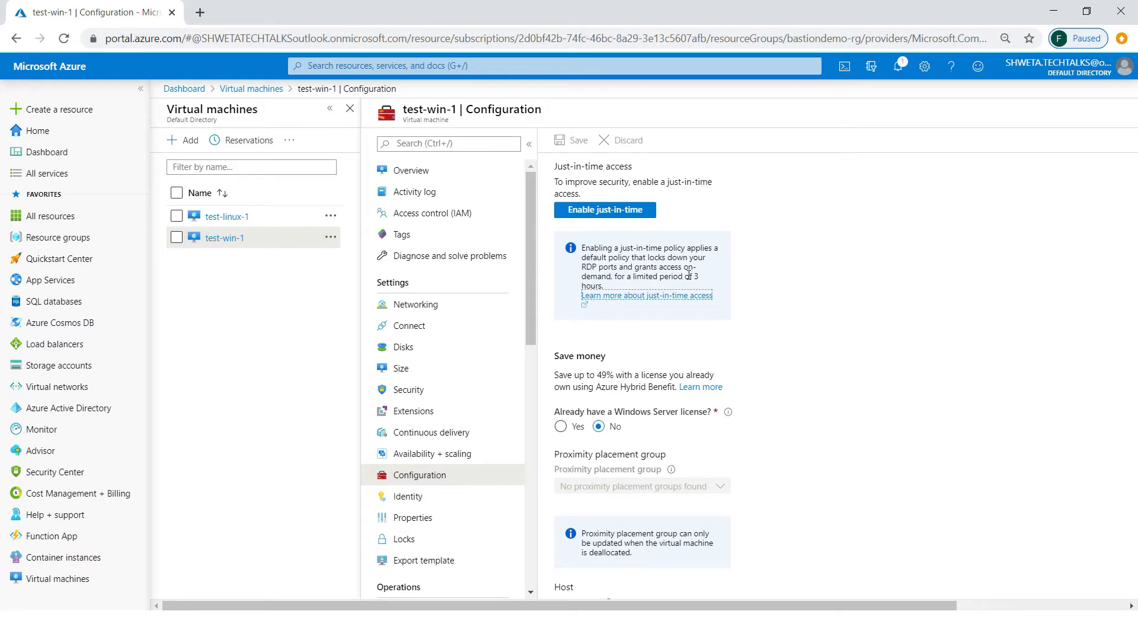
pyautogui.moveTo(694, 274); pyautogui.dragTo(708, 282)
pyautogui.click(782, 303)
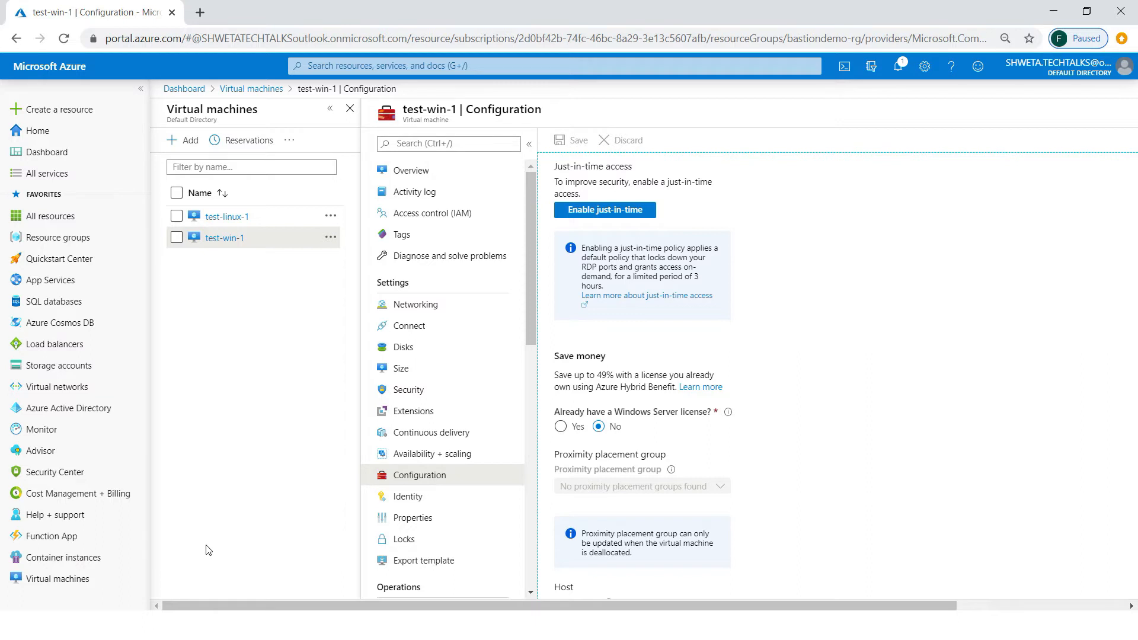
# Open Just in time VM access under Advanced Cloud Defense in Security Center
pyautogui.moveTo(37, 473)
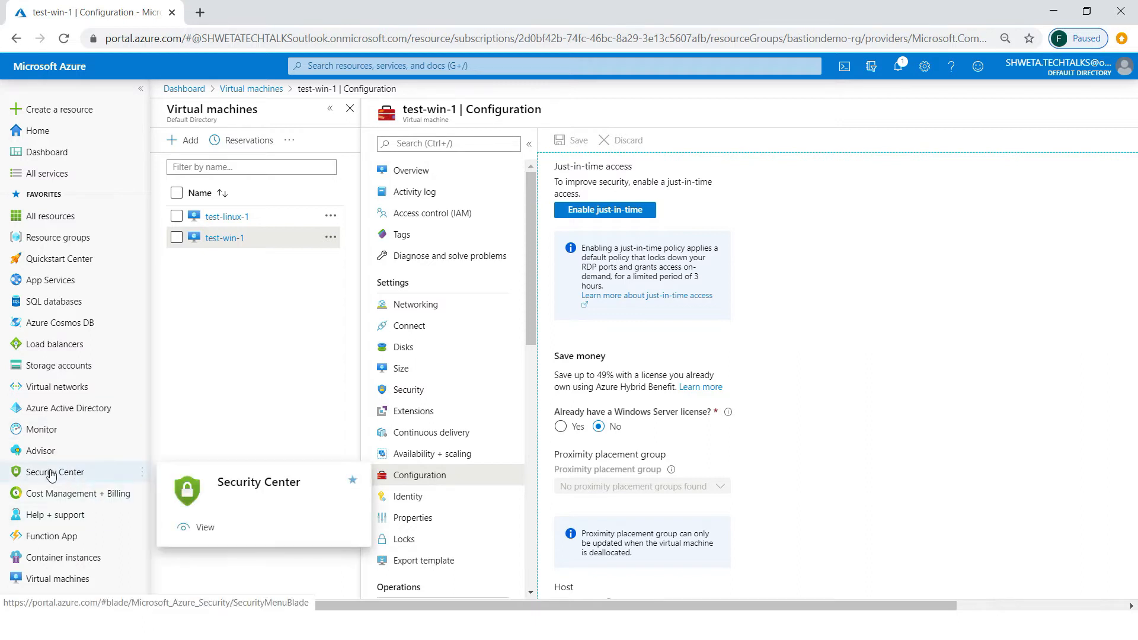
pyautogui.click(44, 478)
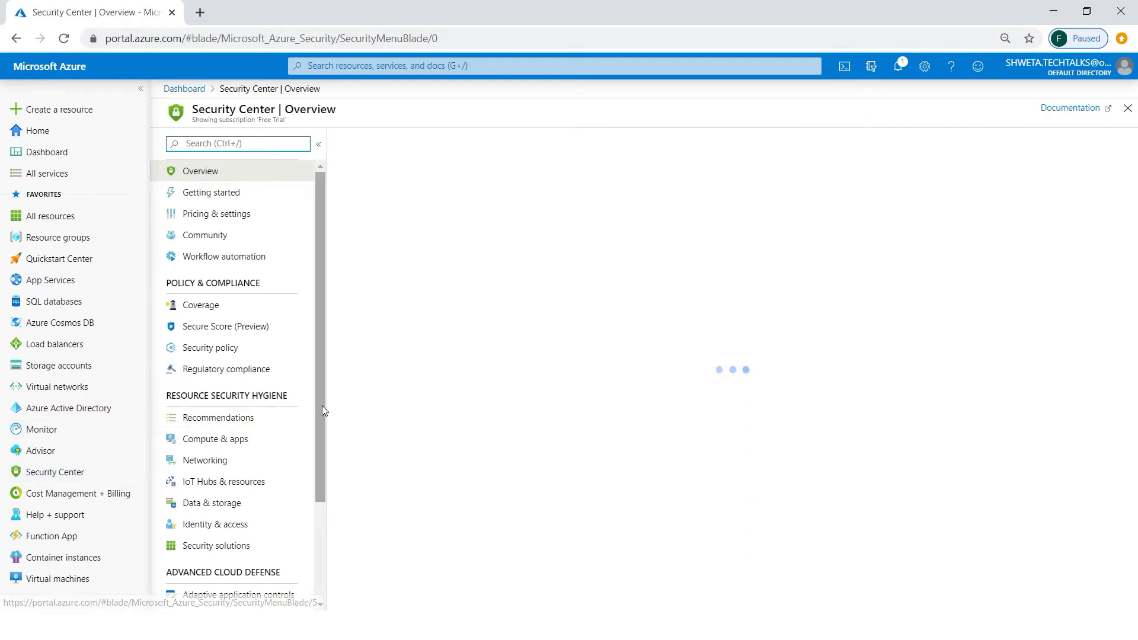
pyautogui.moveTo(322, 486); pyautogui.dragTo(324, 611)
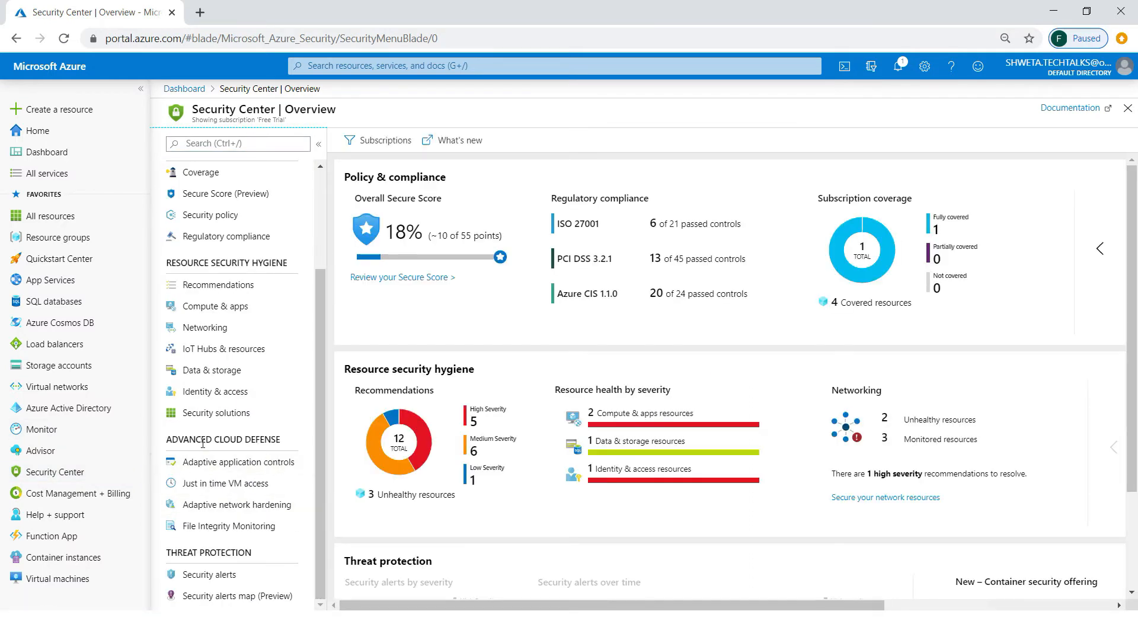
pyautogui.moveTo(165, 444); pyautogui.dragTo(297, 448)
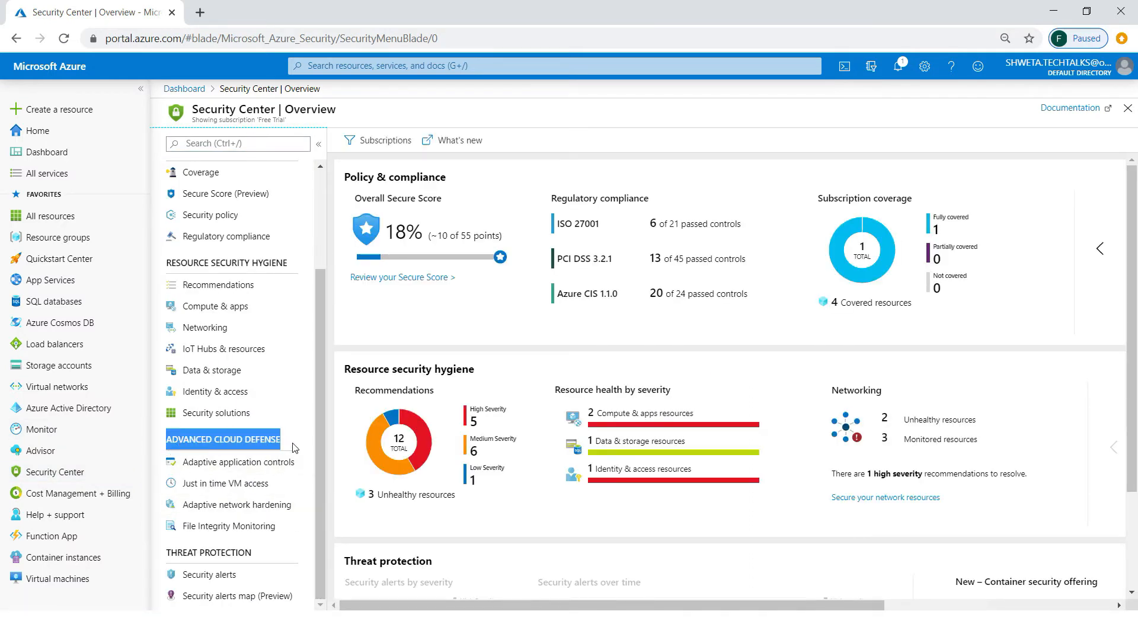
pyautogui.click(214, 484)
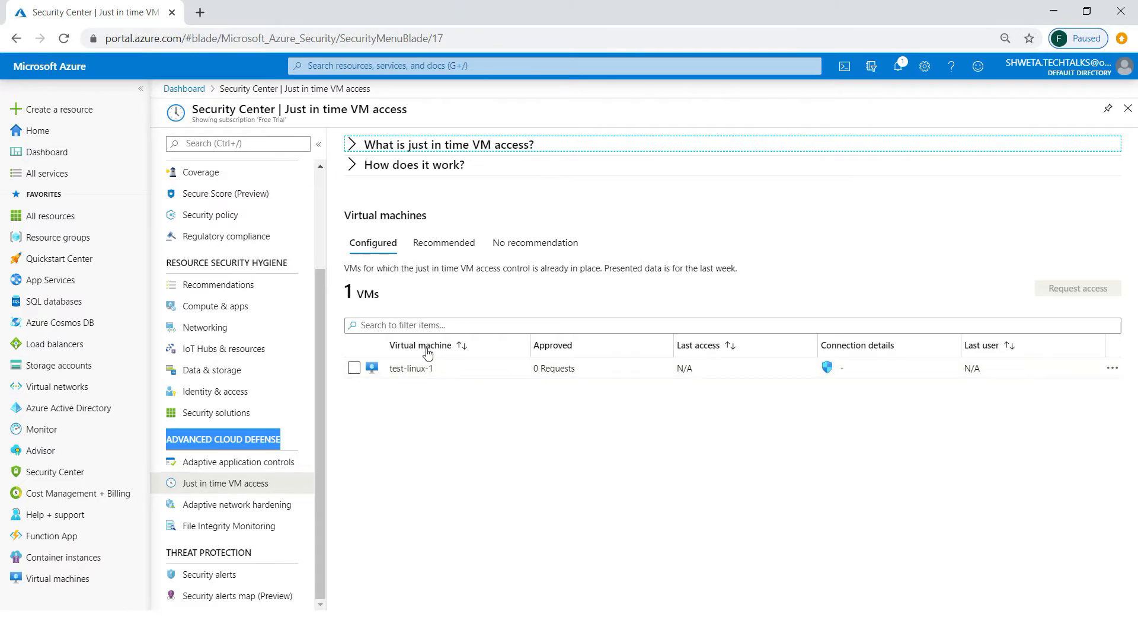
# Select test-win-1 from the recommended virtual machines and start enabling JIT on it
pyautogui.click(440, 246)
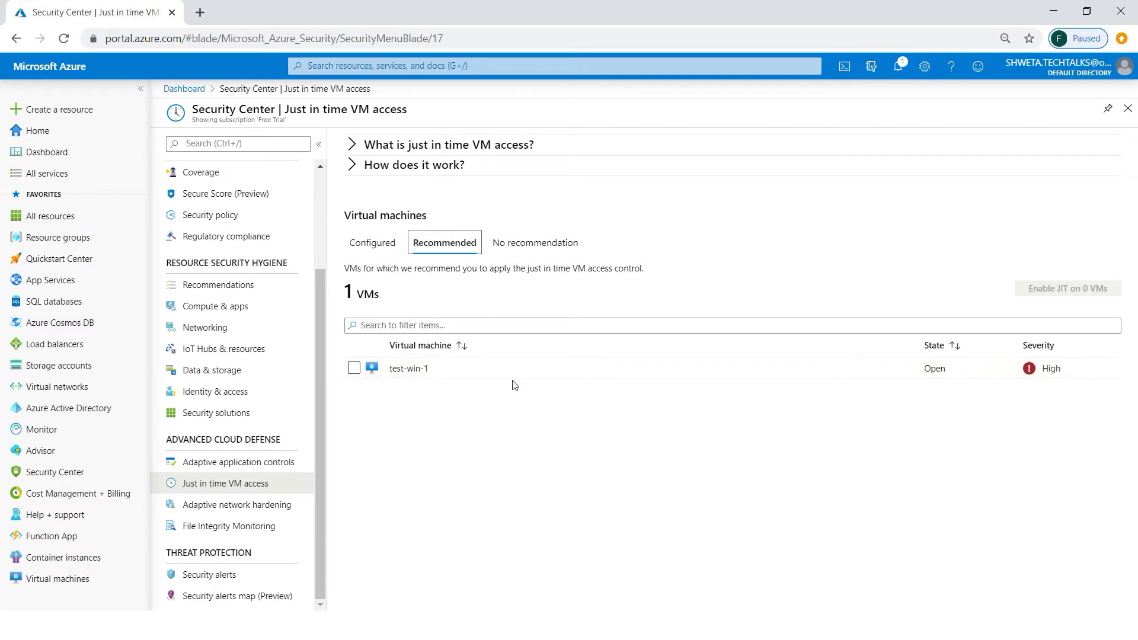
pyautogui.click(354, 368)
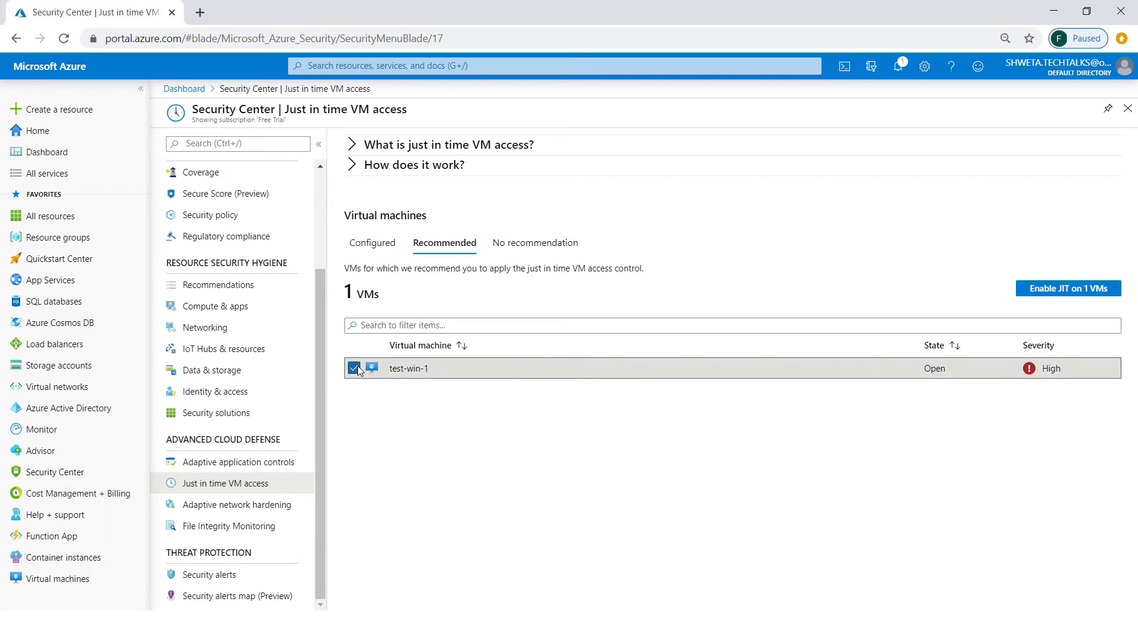
pyautogui.click(1051, 289)
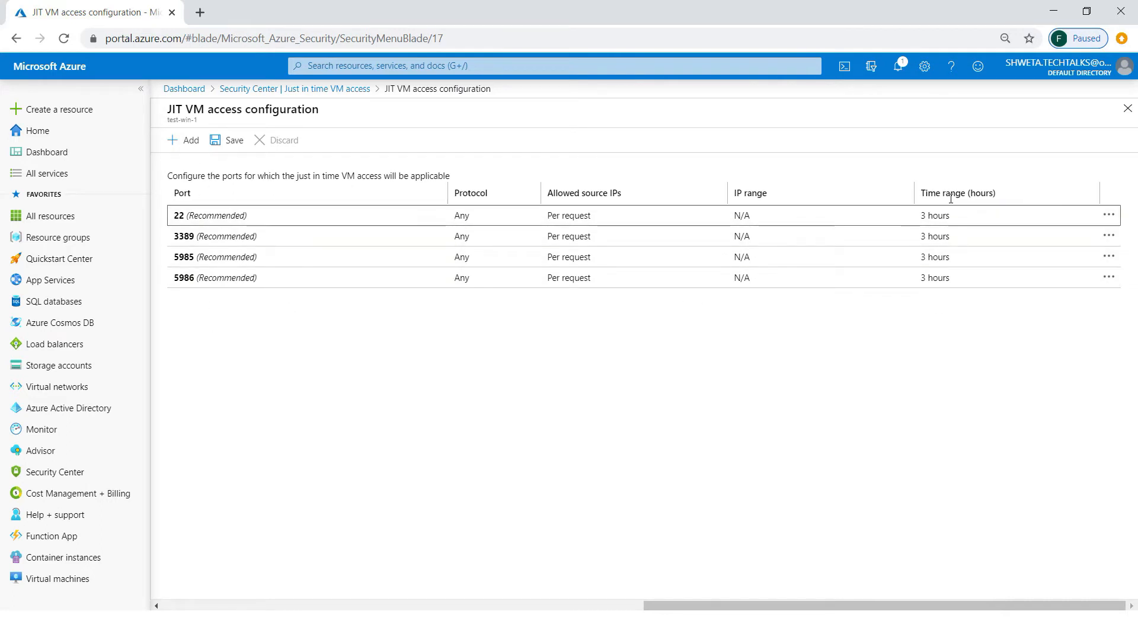
# Set the maximum request time for port 3389 to 2 hours in the JIT VM access configuration
pyautogui.click(1107, 243)
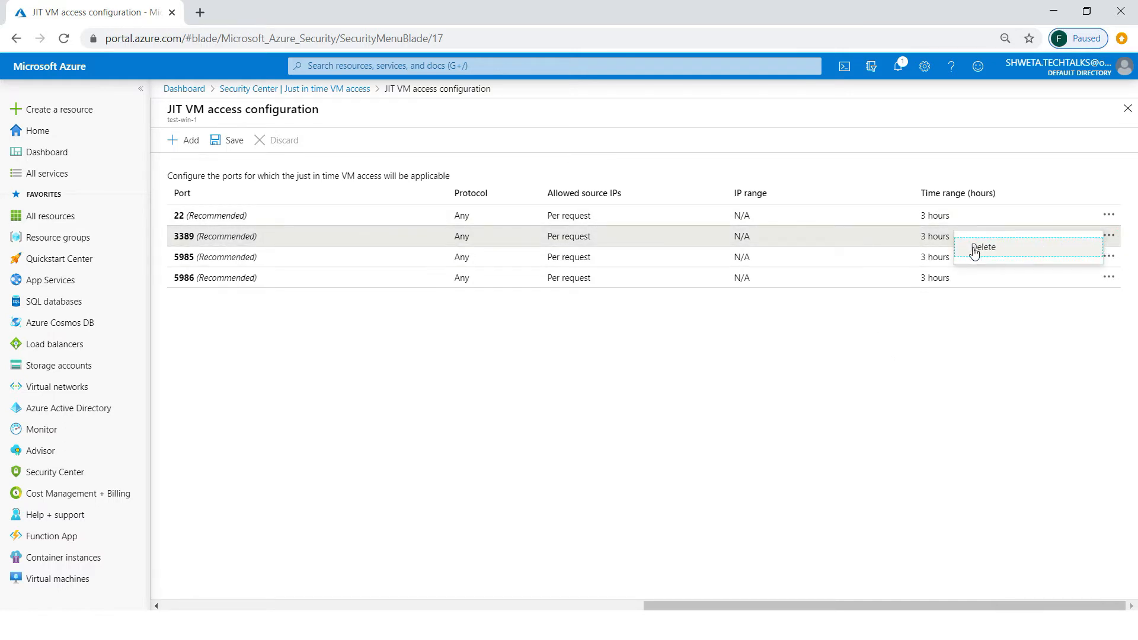
pyautogui.click(936, 359)
pyautogui.click(243, 231)
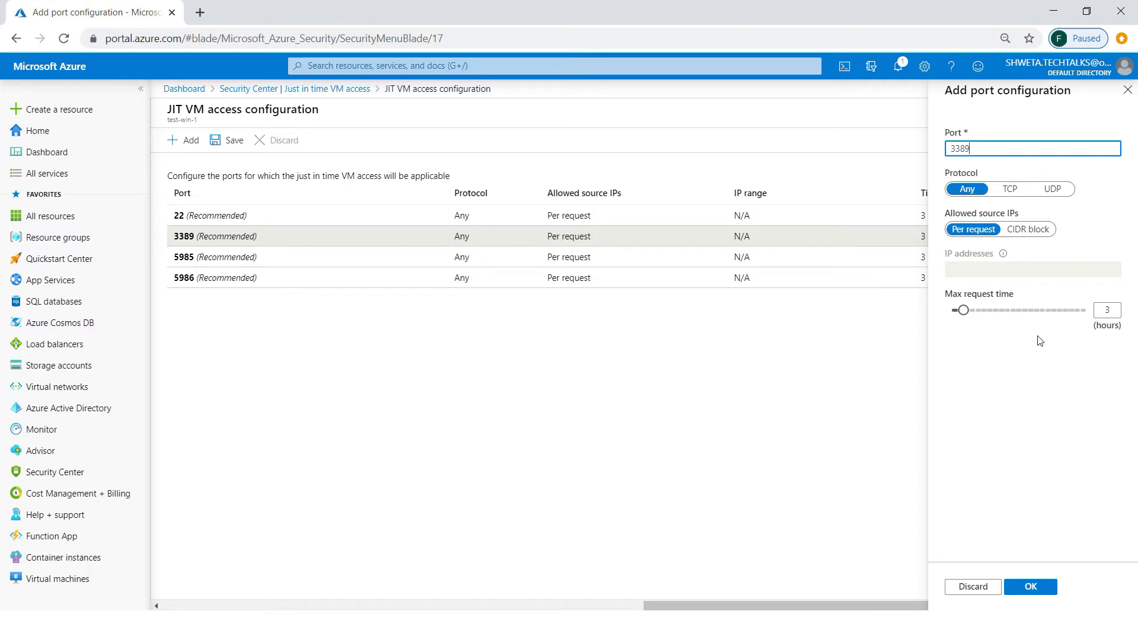
pyautogui.click(964, 311)
pyautogui.moveTo(965, 313)
pyautogui.mouseDown()
pyautogui.moveTo(975, 313)
pyautogui.moveTo(960, 316)
pyautogui.mouseUp()
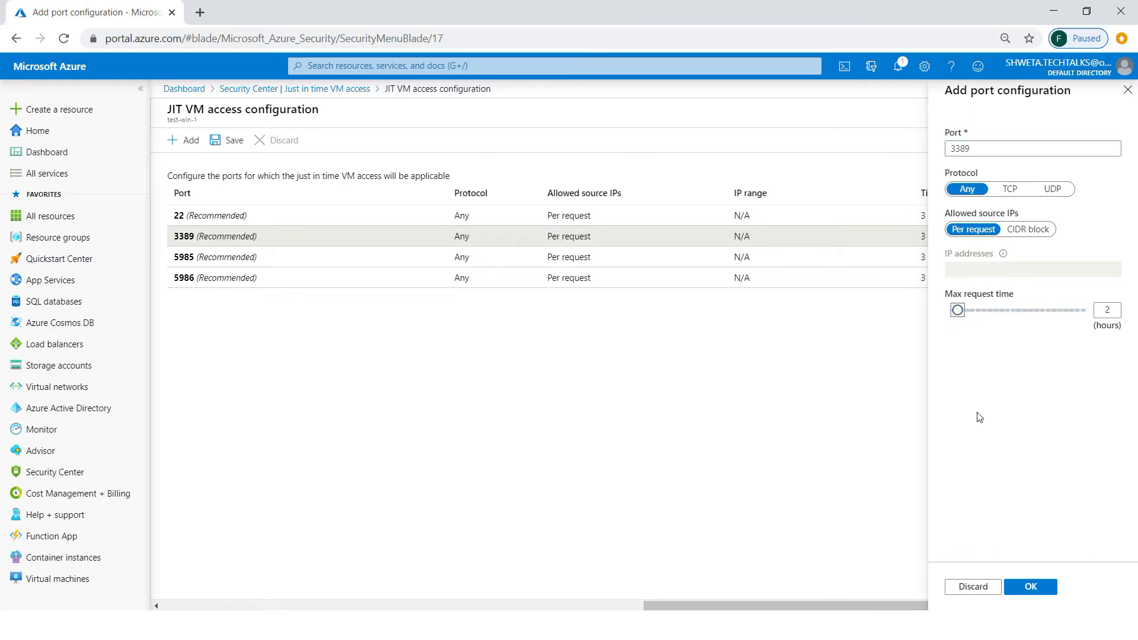
pyautogui.click(1030, 586)
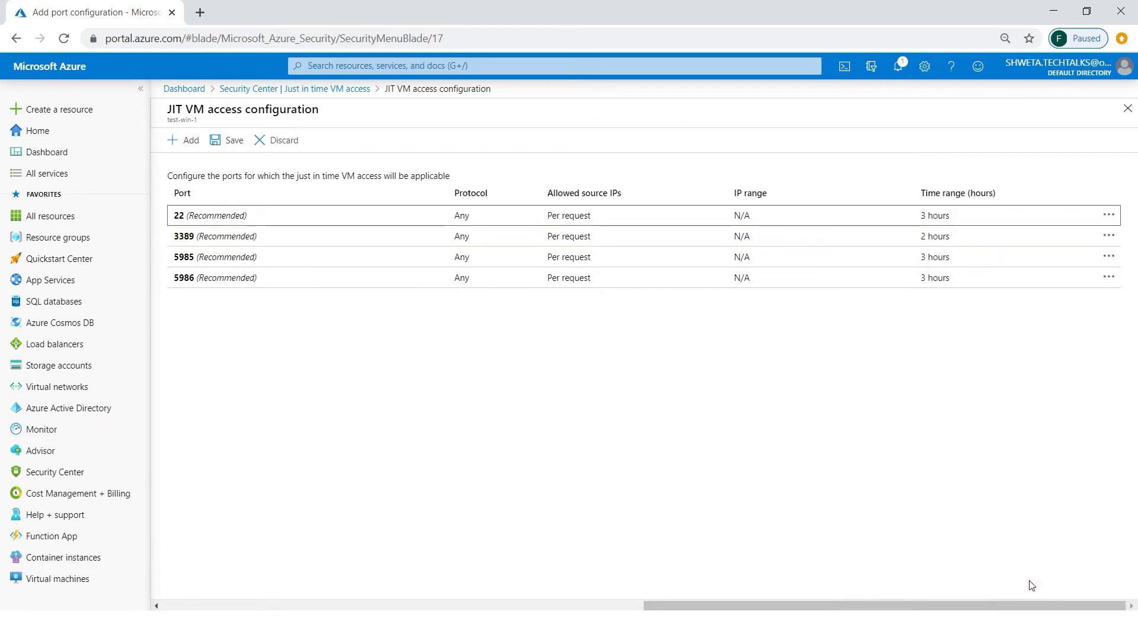
pyautogui.click(323, 408)
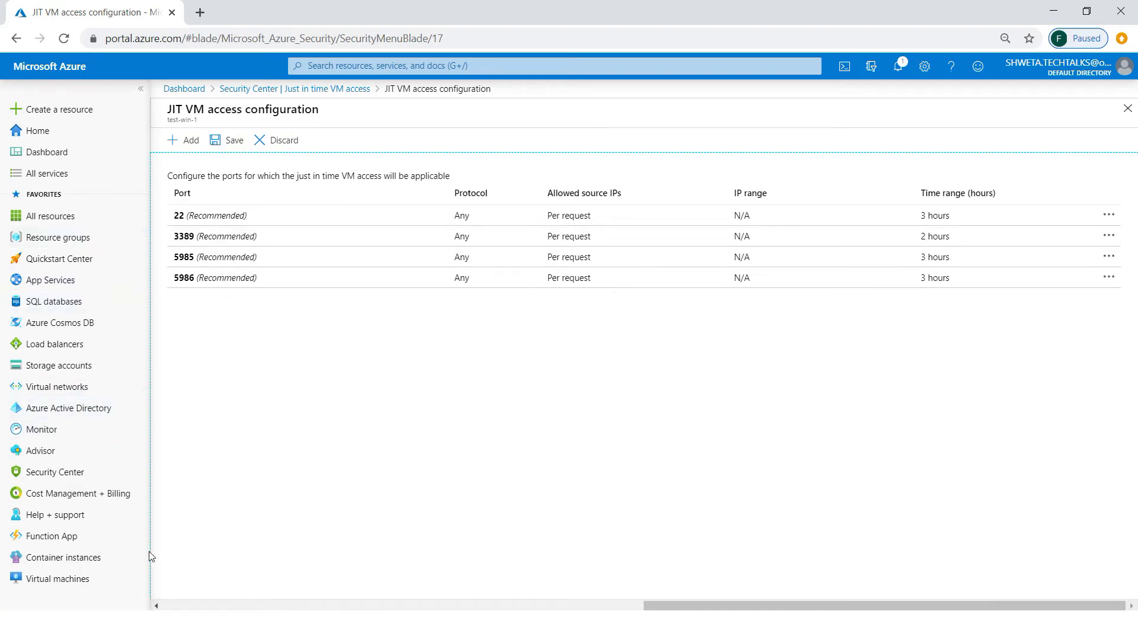
# Open the inbound port rules on the networking page of test-win-1 in a separate browser tab
pyautogui.middleClick(67, 588)
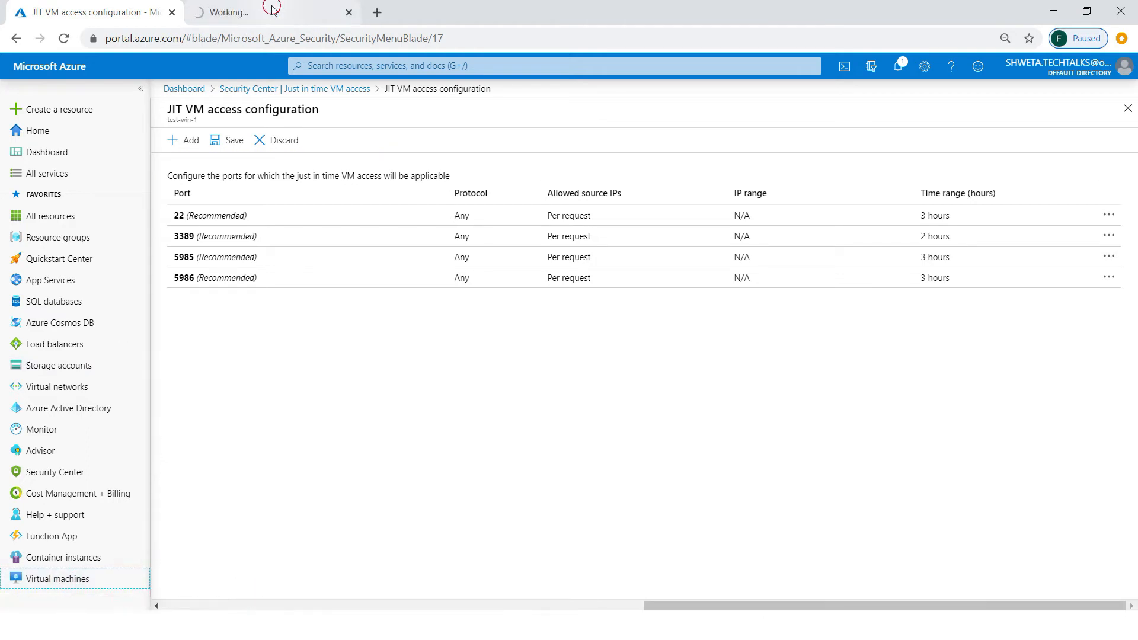
pyautogui.click(272, 12)
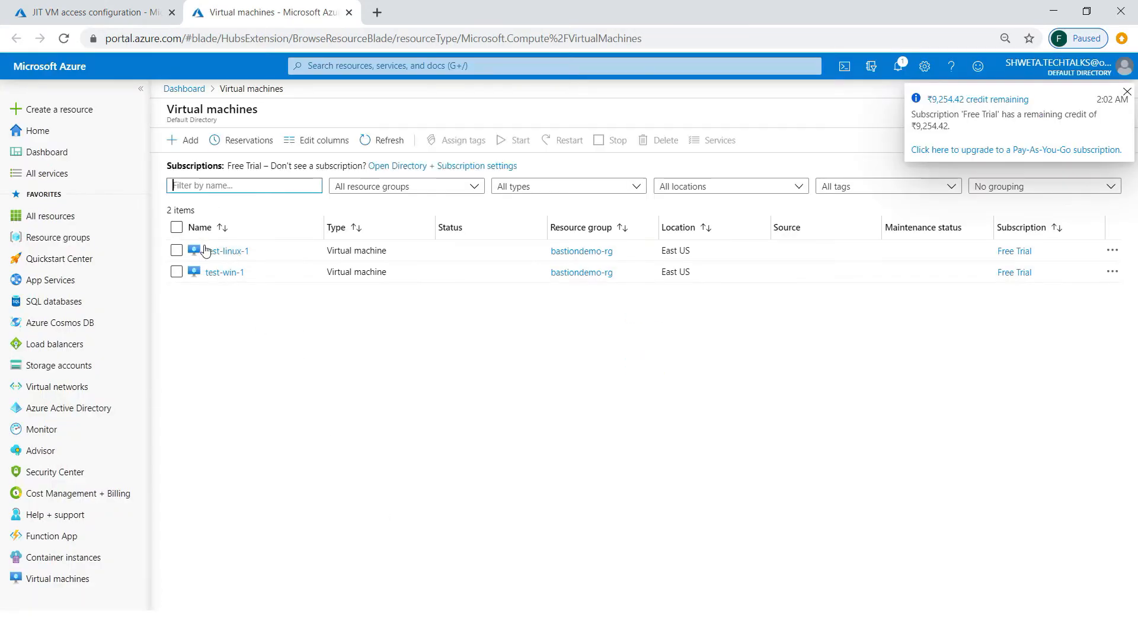
pyautogui.click(236, 273)
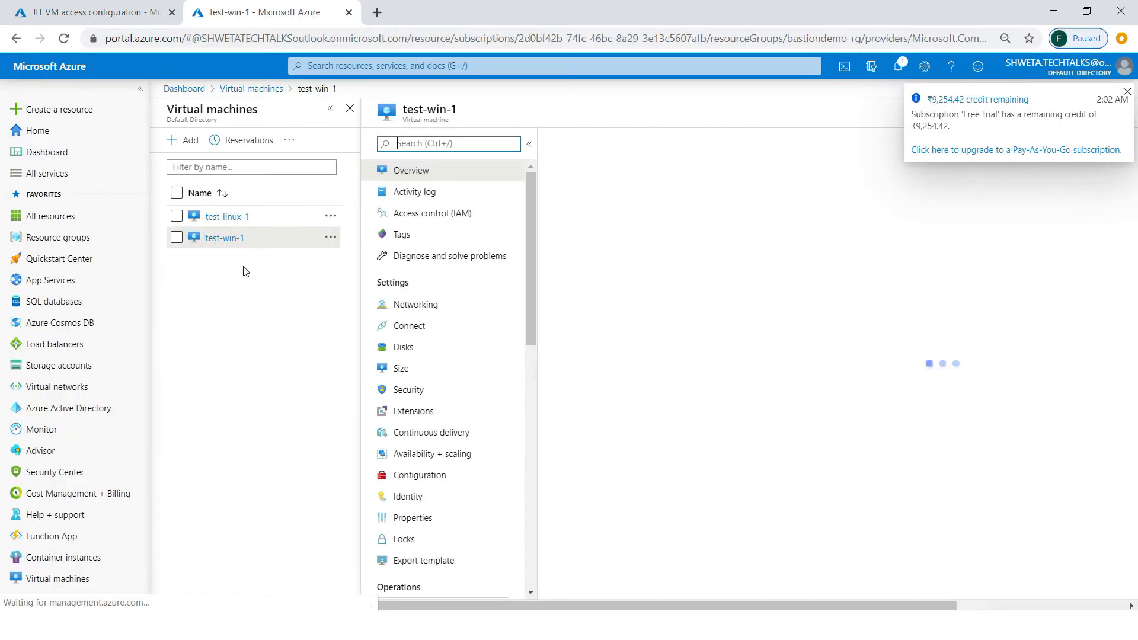
pyautogui.click(406, 308)
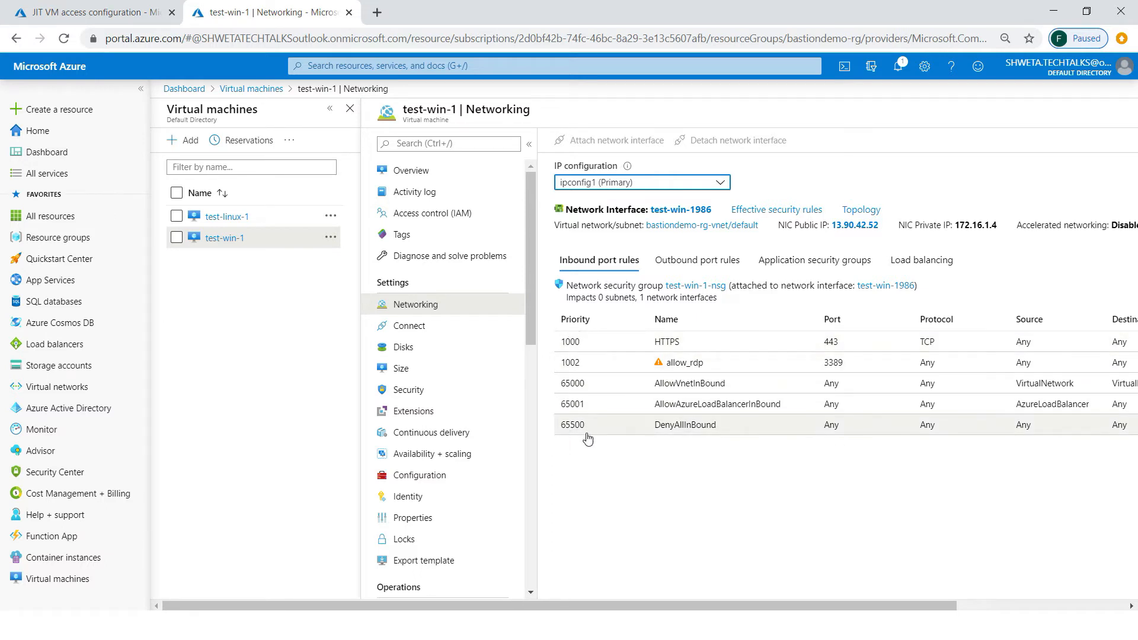
pyautogui.moveTo(656, 605); pyautogui.dragTo(964, 618)
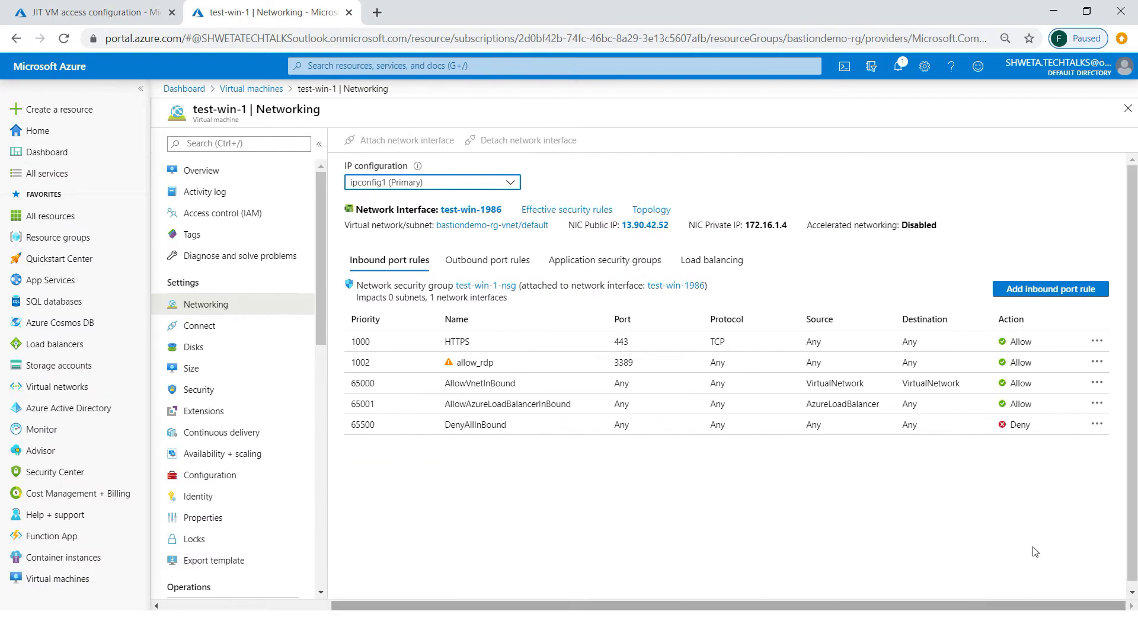
# Delete the allow_rdp inbound security rule from test-win-1 and confirm the deletion
pyautogui.click(1104, 364)
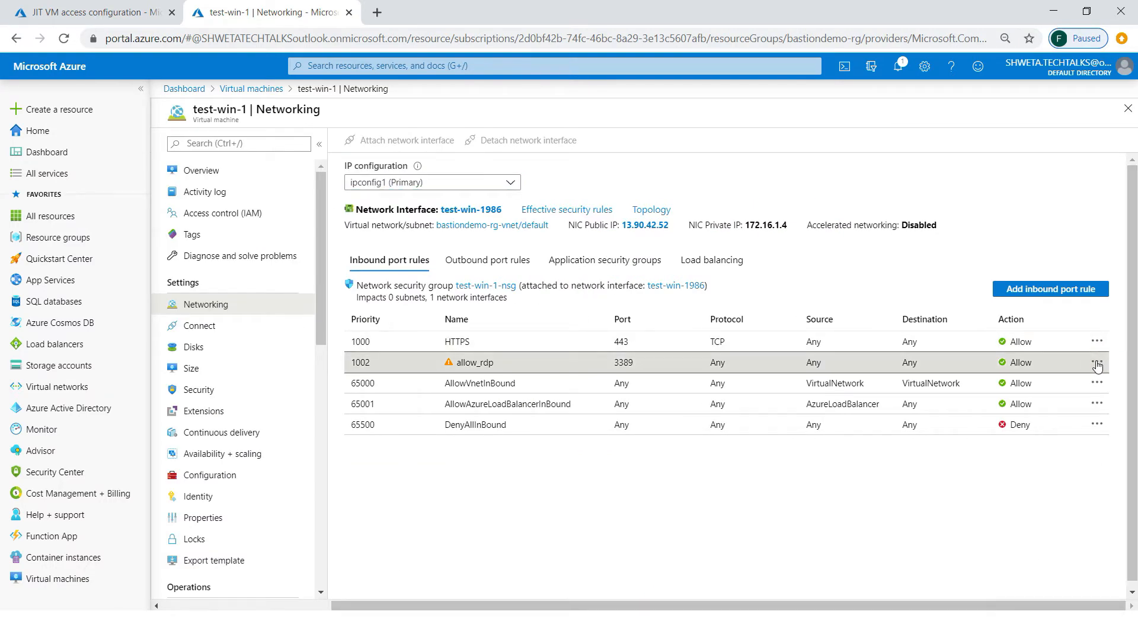
pyautogui.click(1097, 362)
pyautogui.click(971, 374)
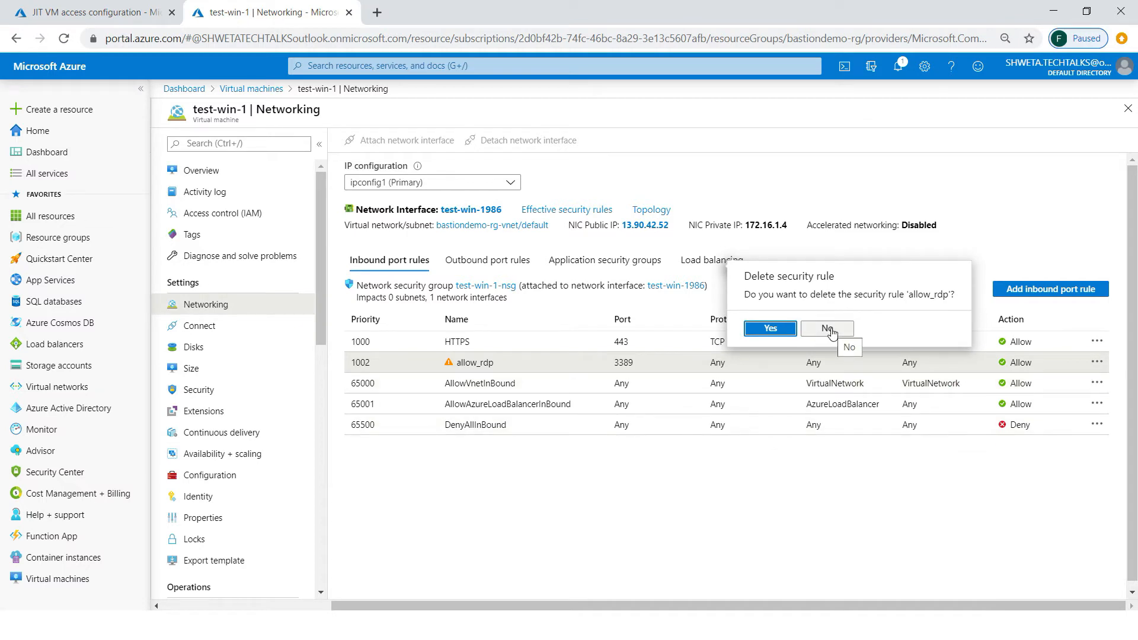
pyautogui.click(770, 329)
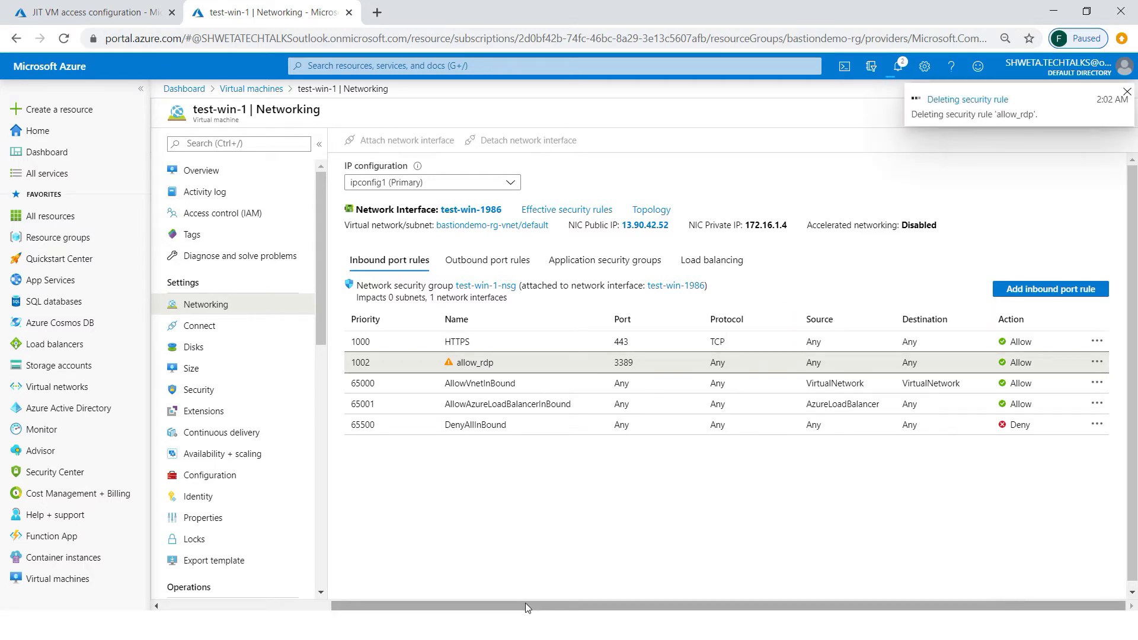
pyautogui.moveTo(525, 603); pyautogui.dragTo(564, 608)
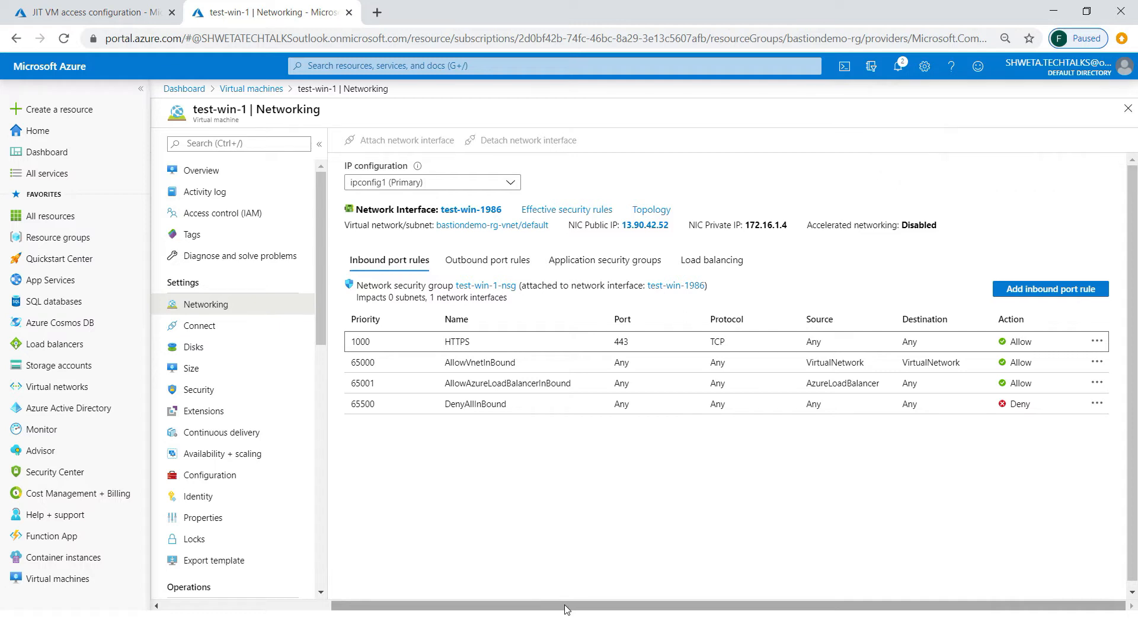
pyautogui.moveTo(565, 605); pyautogui.dragTo(396, 604)
# Save the JIT port configuration for test-win-1 and refresh the list of configured virtual machines
pyautogui.click(110, 11)
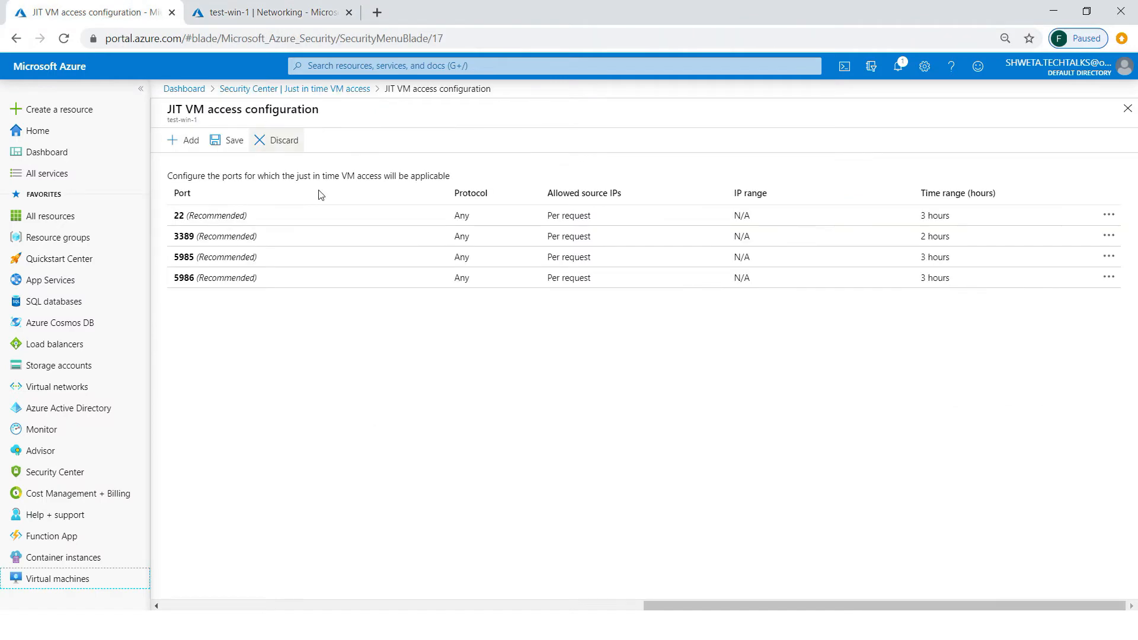
pyautogui.click(233, 145)
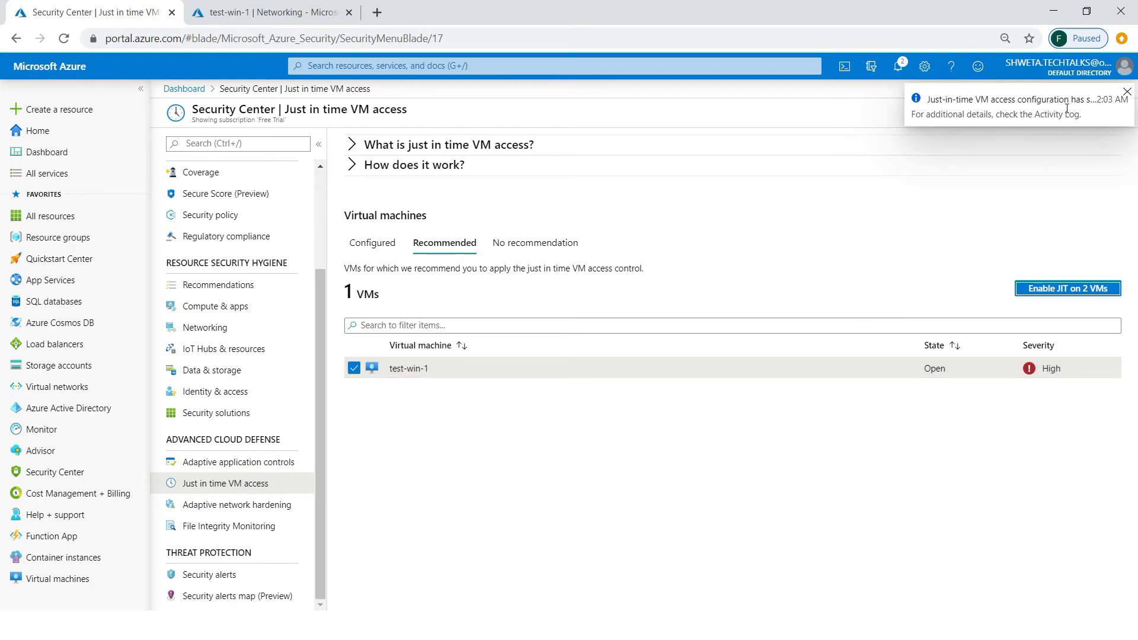
pyautogui.click(385, 244)
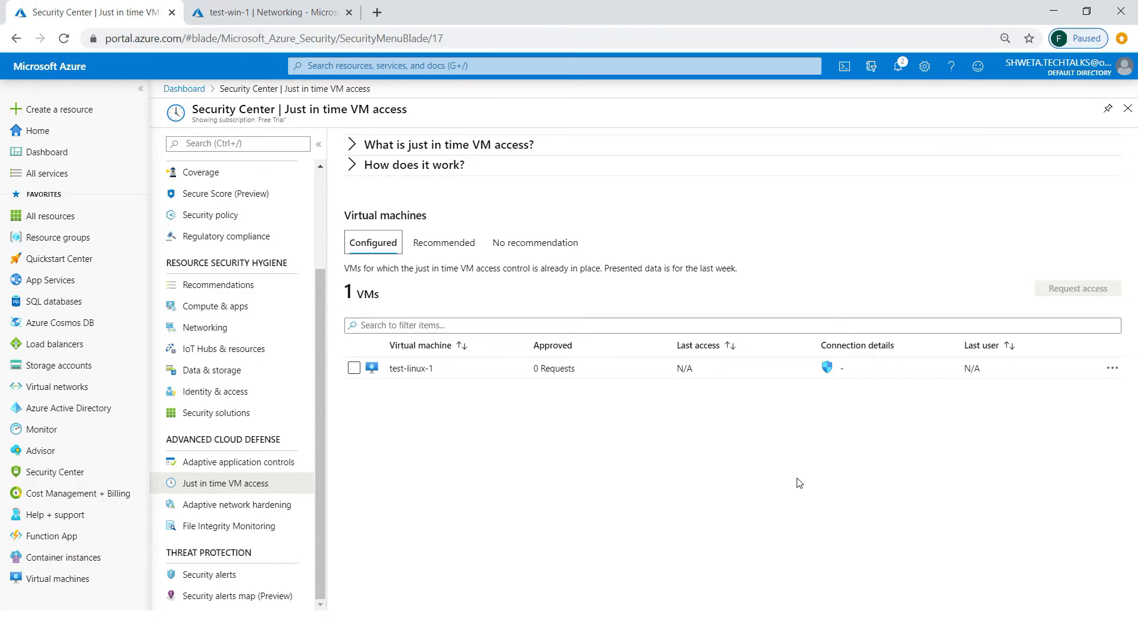
pyautogui.press('F5')
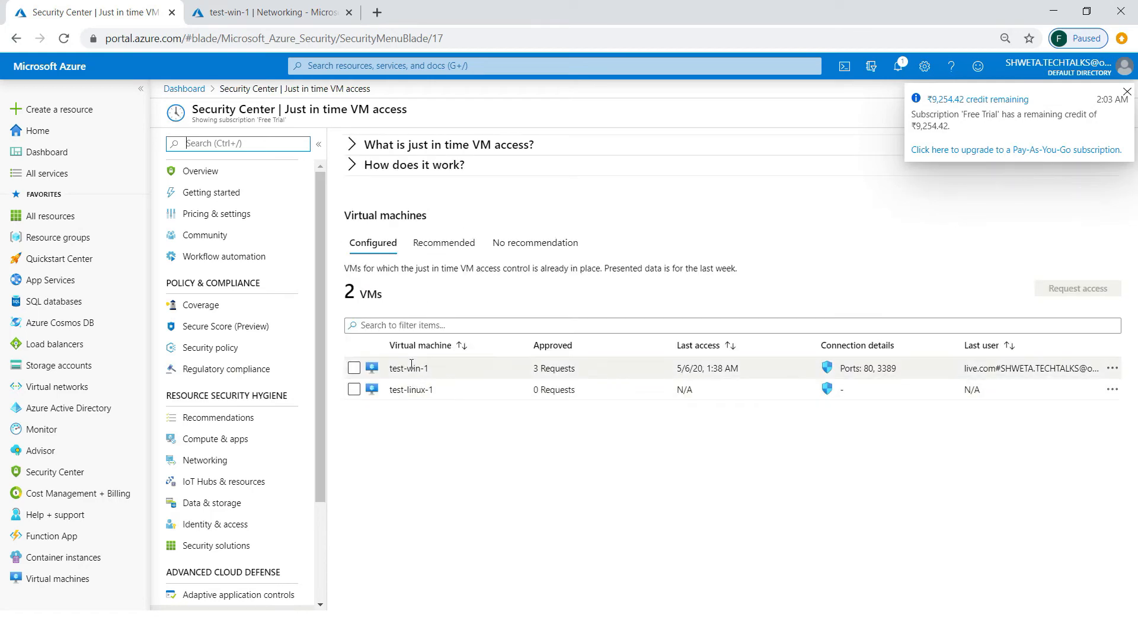
# Check the inbound port rules of test-win-1, and open its RDP connection page
pyautogui.click(227, 21)
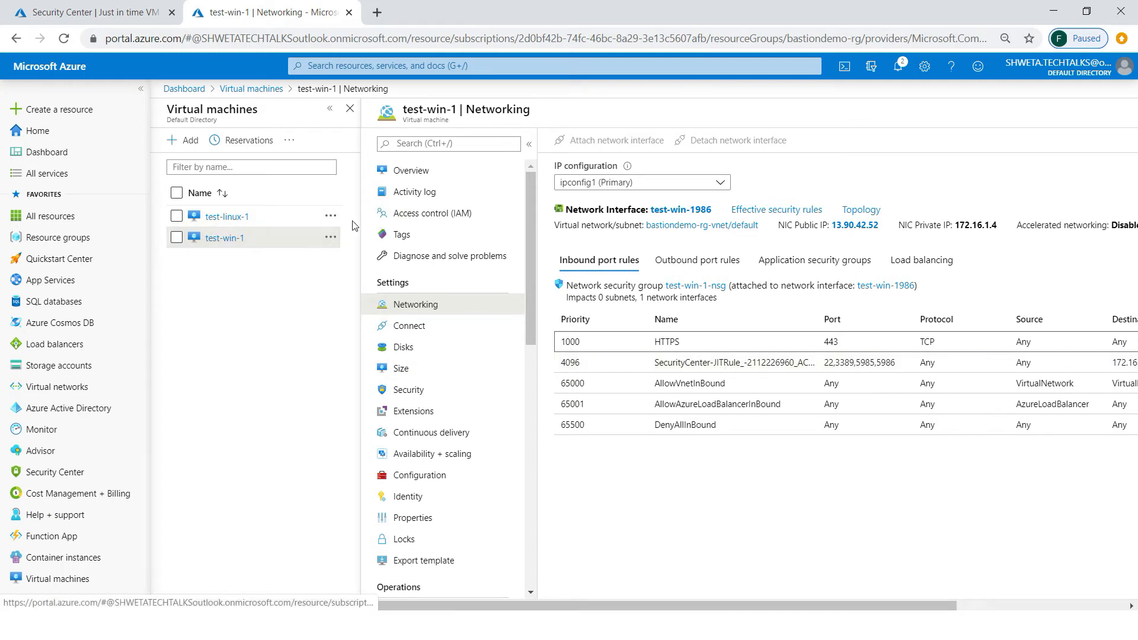
pyautogui.click(412, 171)
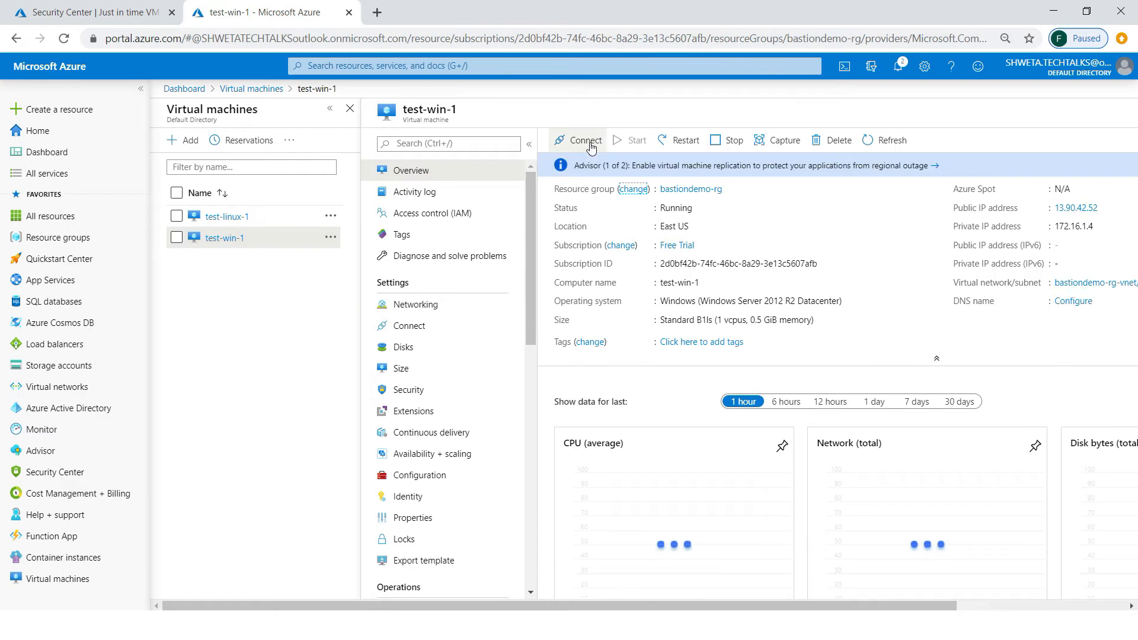
pyautogui.click(586, 141)
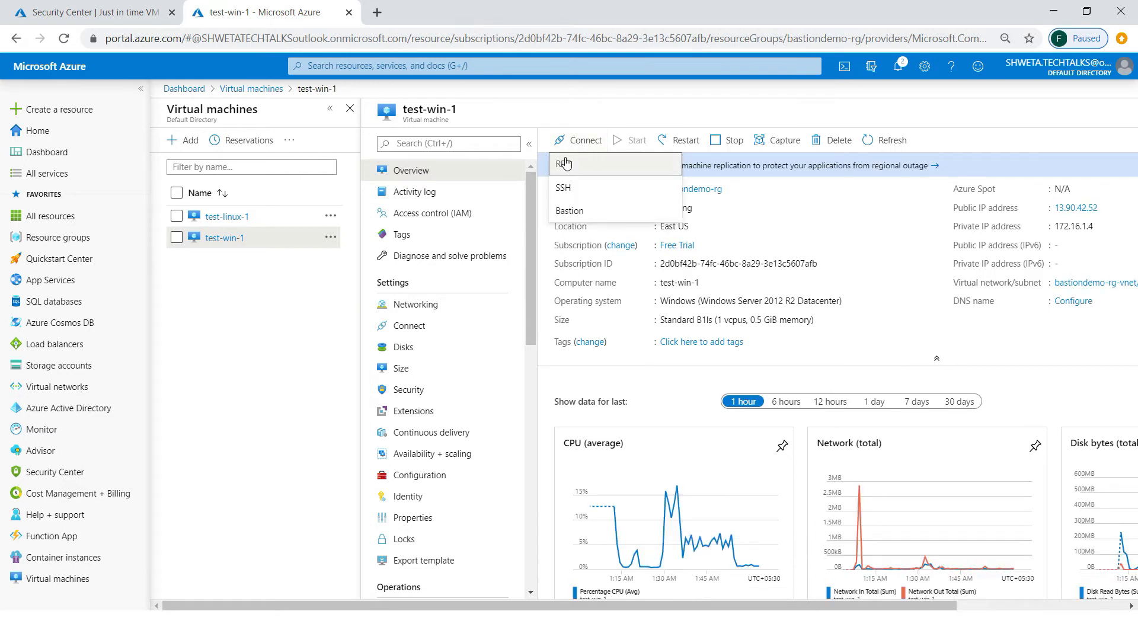
pyautogui.click(567, 159)
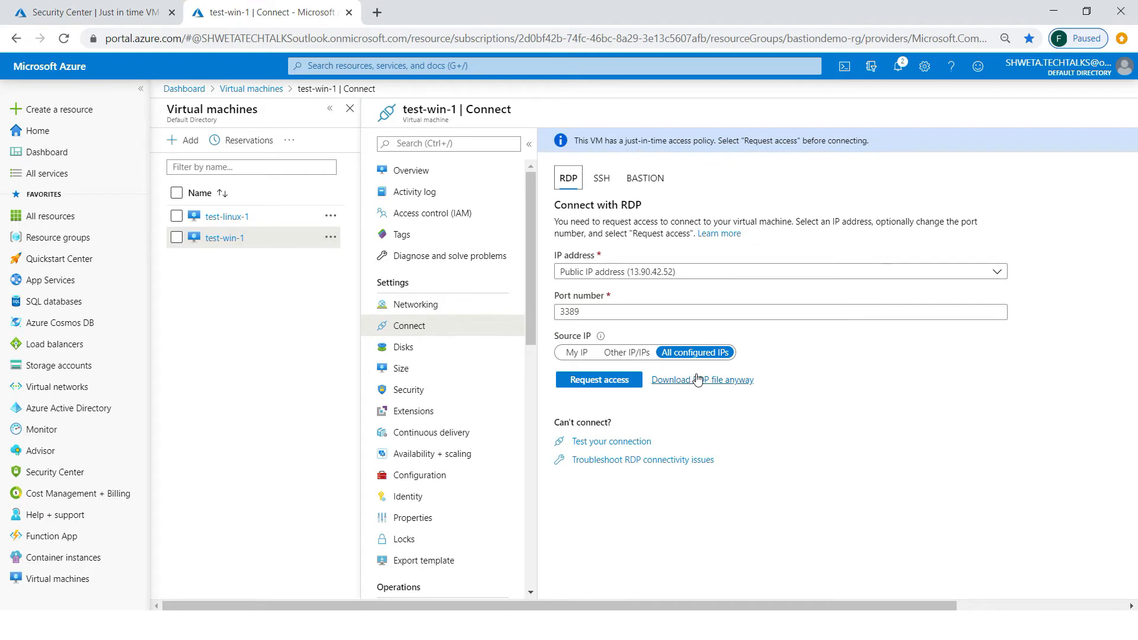
# Download the RDP file for test-win-1 without requesting access and try to connect with it
pyautogui.click(735, 380)
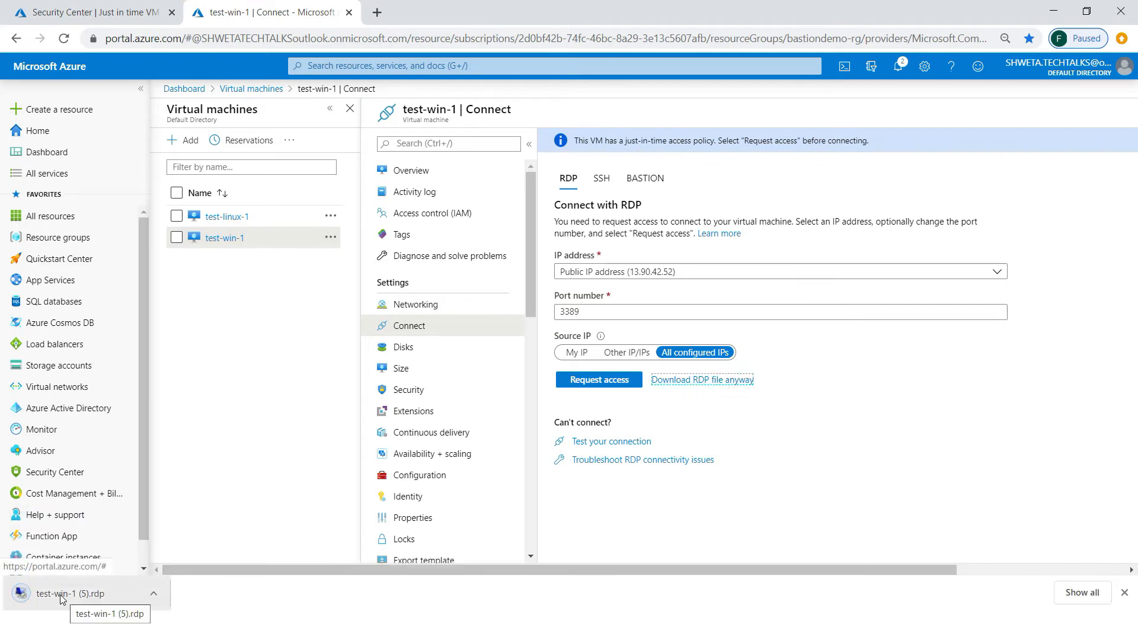
pyautogui.click(86, 592)
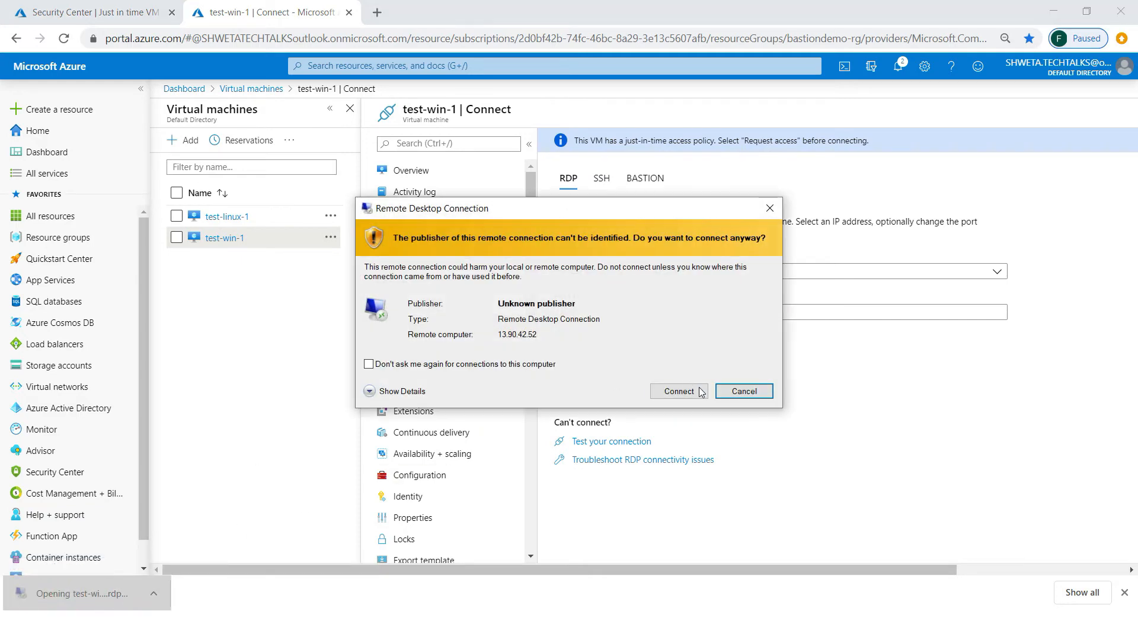
pyautogui.click(679, 391)
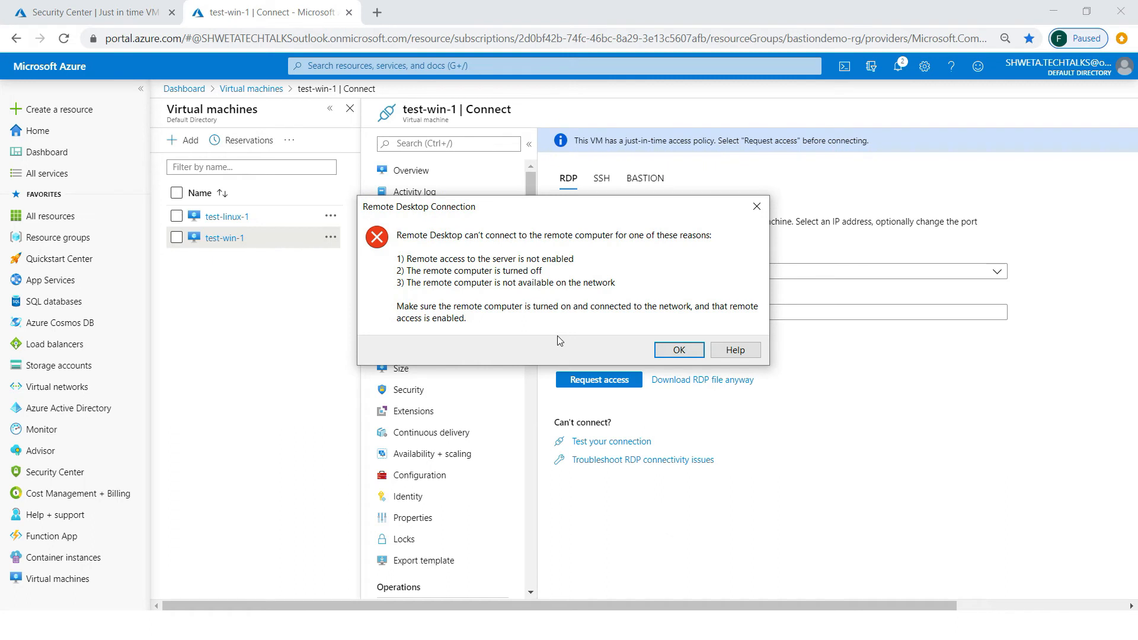
# Dismiss the Remote Desktop error and open the Networking page of test-win-1 in a separate browser tab to review its inbound port rules
pyautogui.click(757, 208)
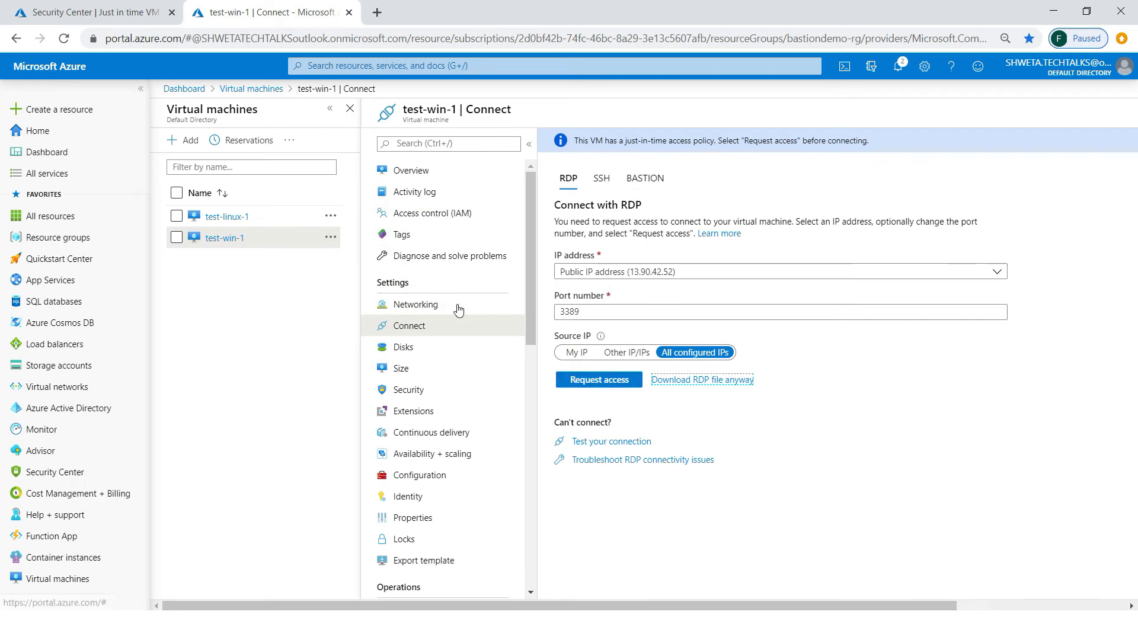
pyautogui.rightClick(413, 306)
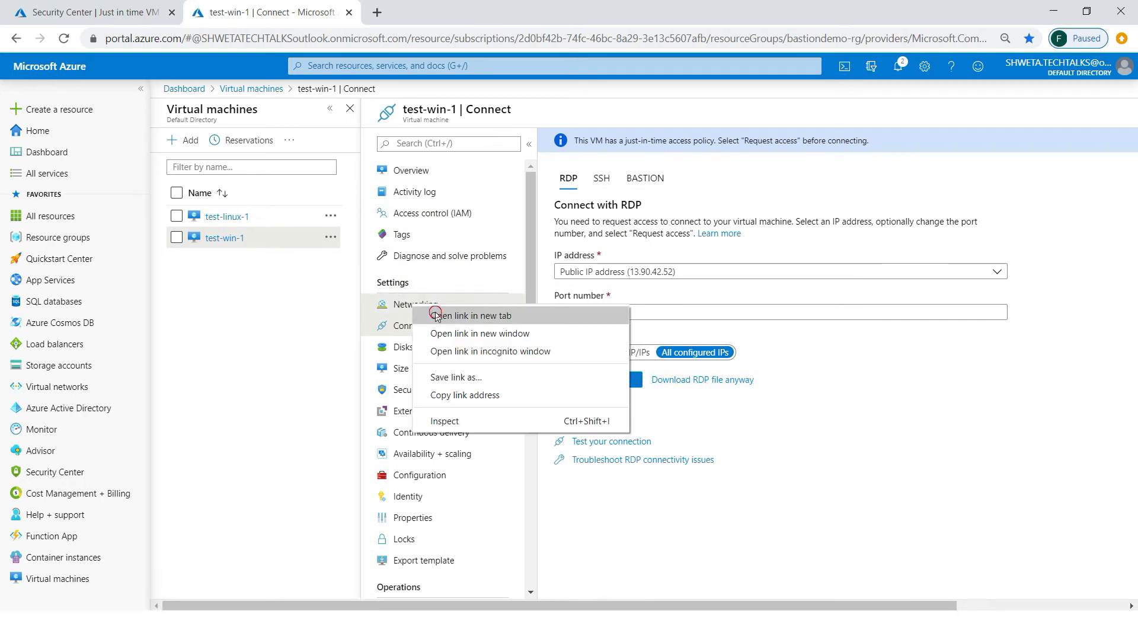
pyautogui.click(439, 315)
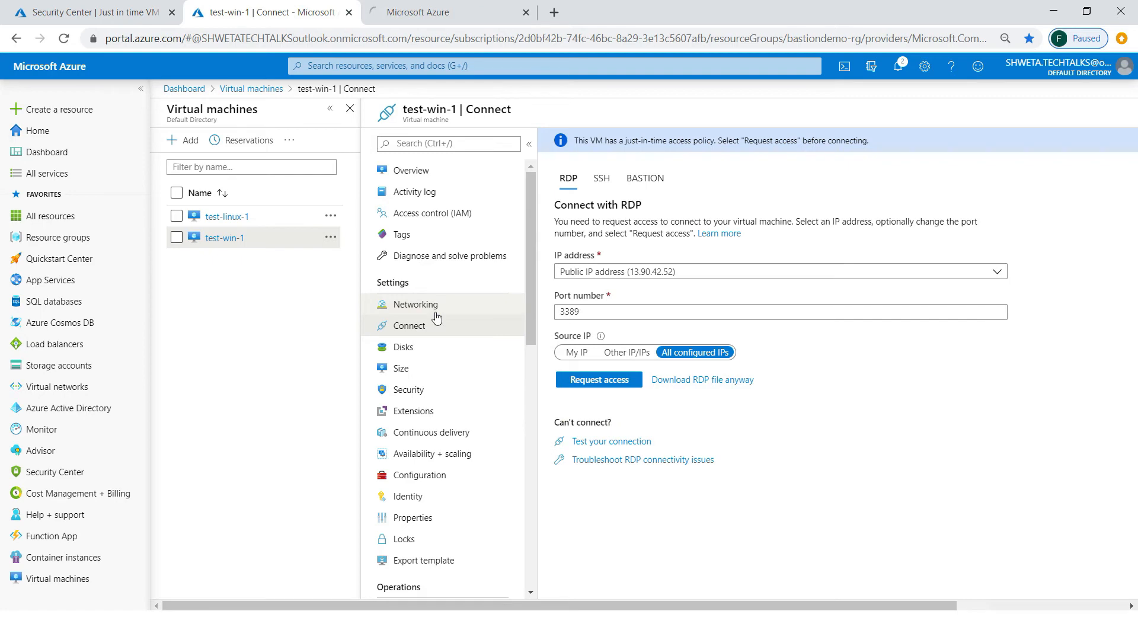
pyautogui.click(416, 12)
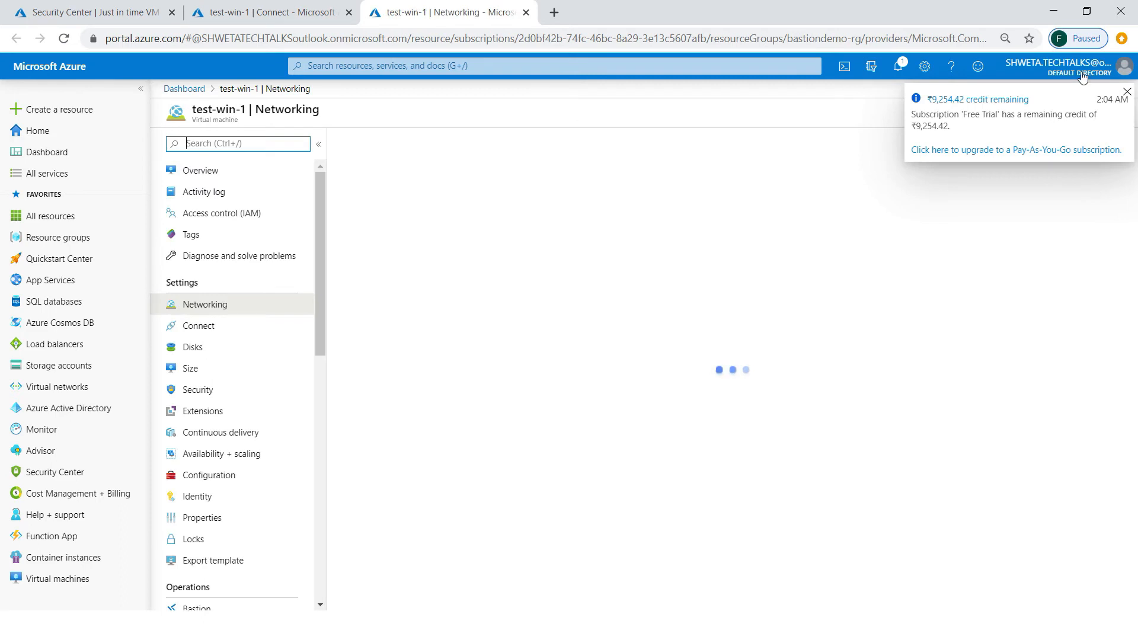
pyautogui.click(1126, 91)
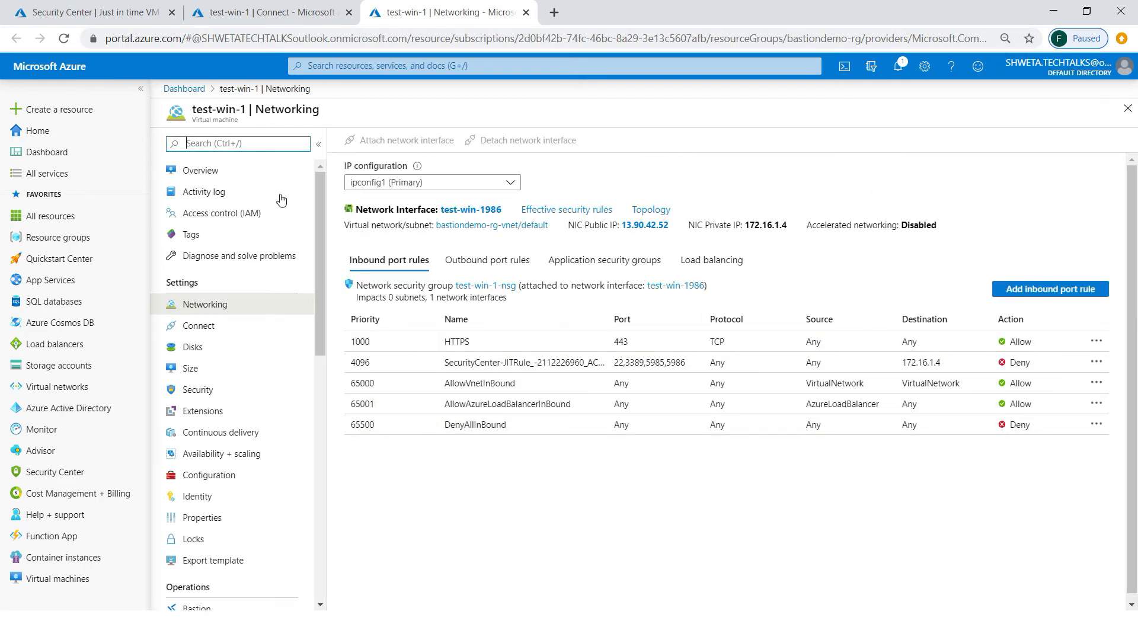
# Request just-in-time access to test-win-1 on port 3389 from all configured IPs and download its RDP file
pyautogui.click(268, 21)
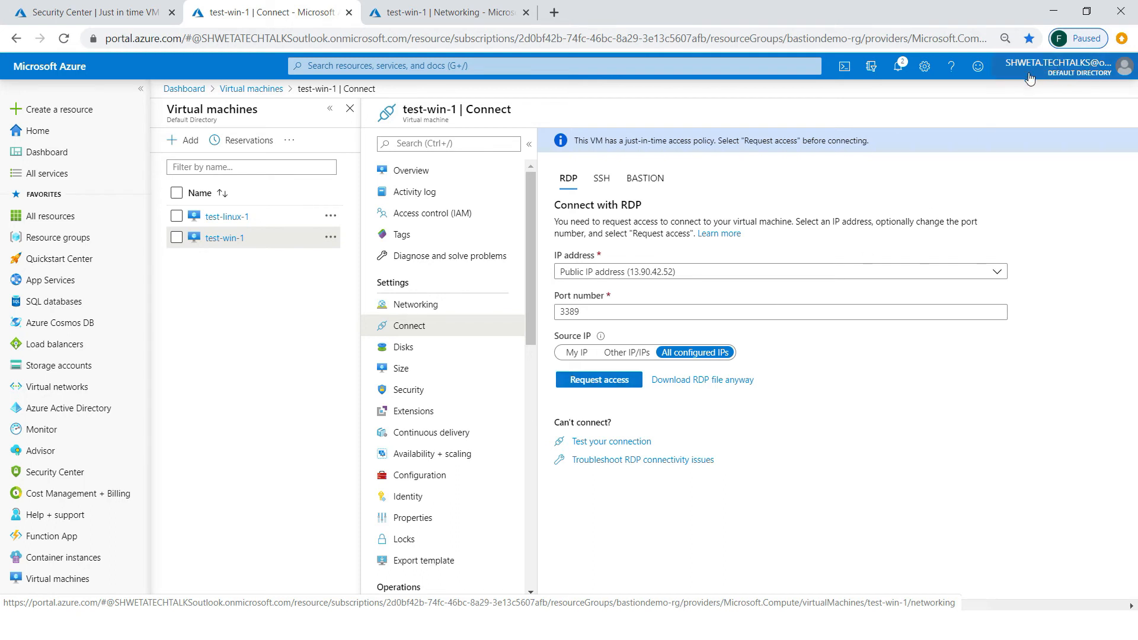
pyautogui.click(603, 388)
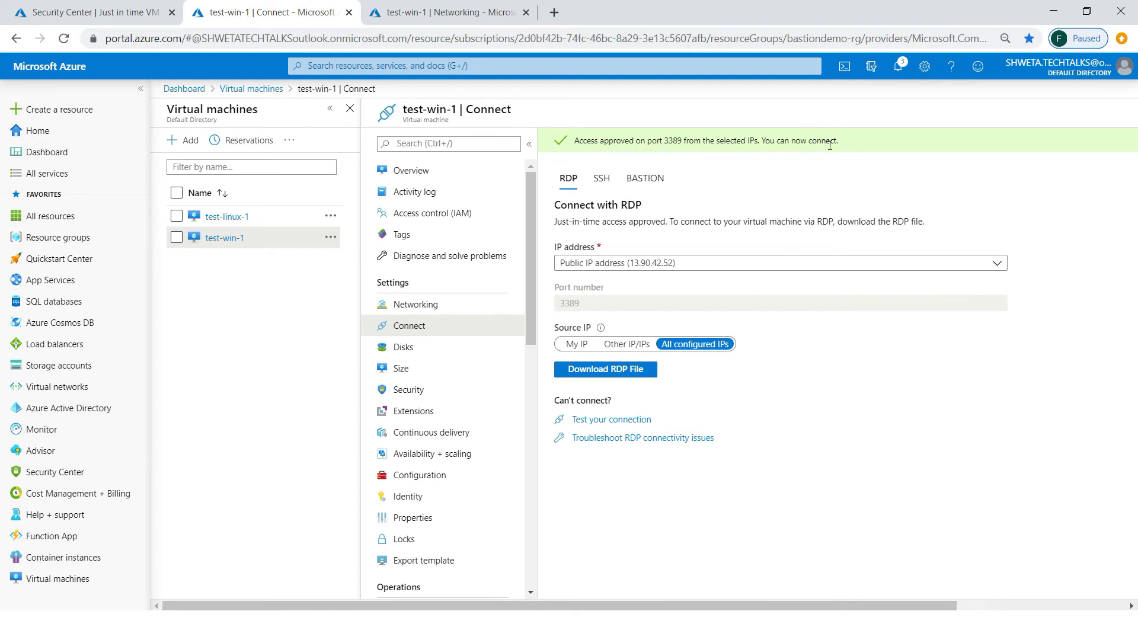
pyautogui.click(635, 371)
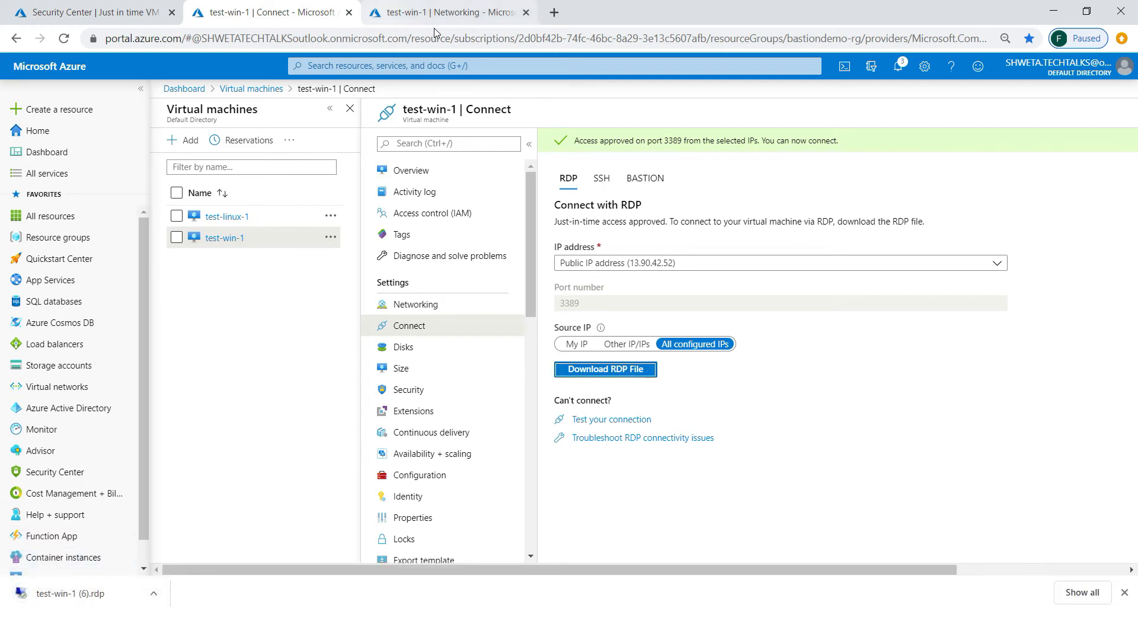
# Check the inbound port rules, and connect to test-win-1 with the downloaded RDP file by entering the account password, leaving the remote session minimized
pyautogui.click(465, 14)
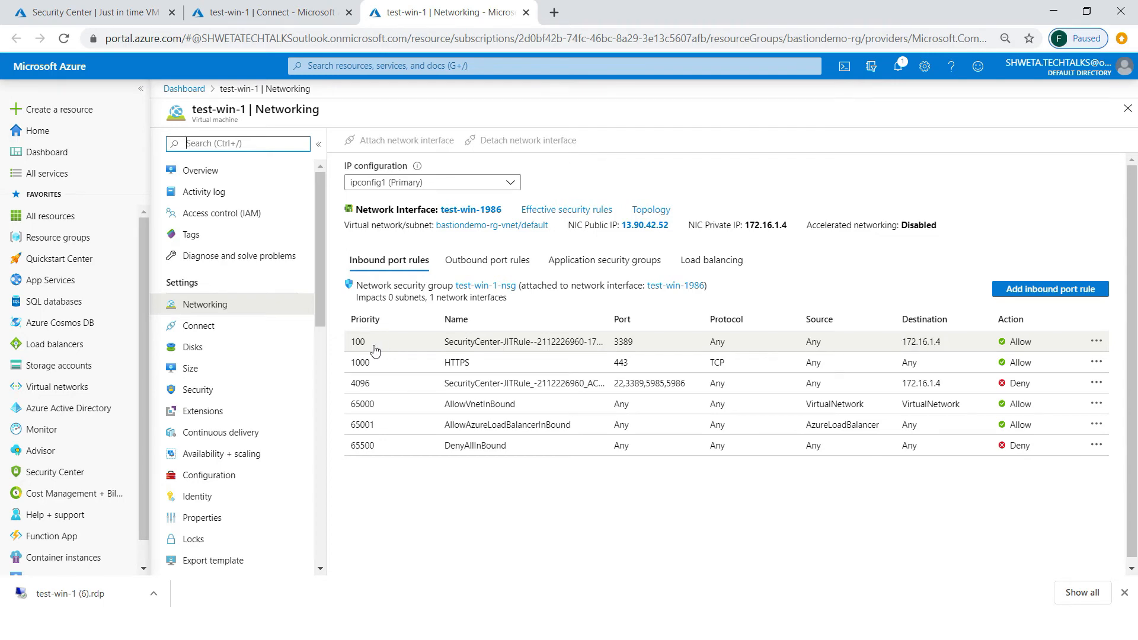
pyautogui.click(250, 18)
pyautogui.click(80, 595)
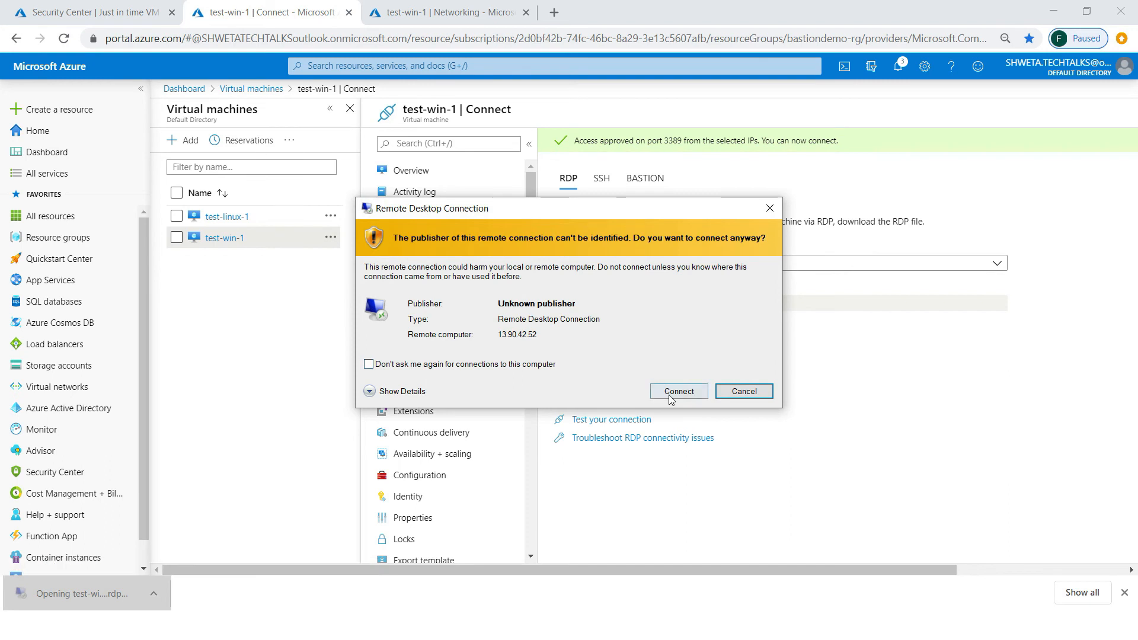
pyautogui.click(670, 396)
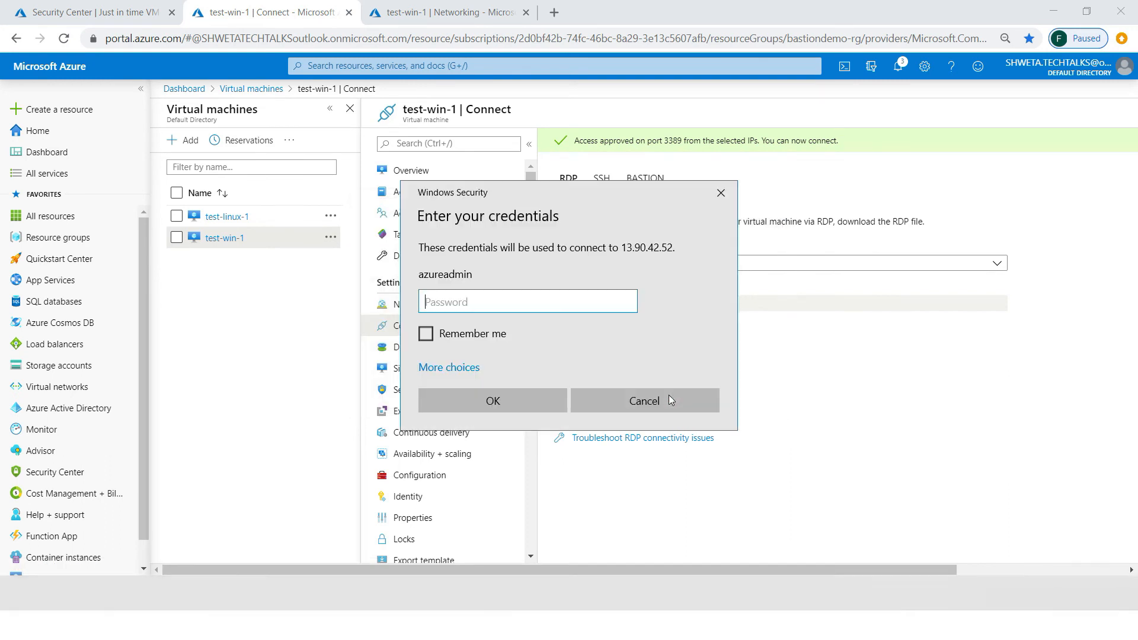
pyautogui.write('••')
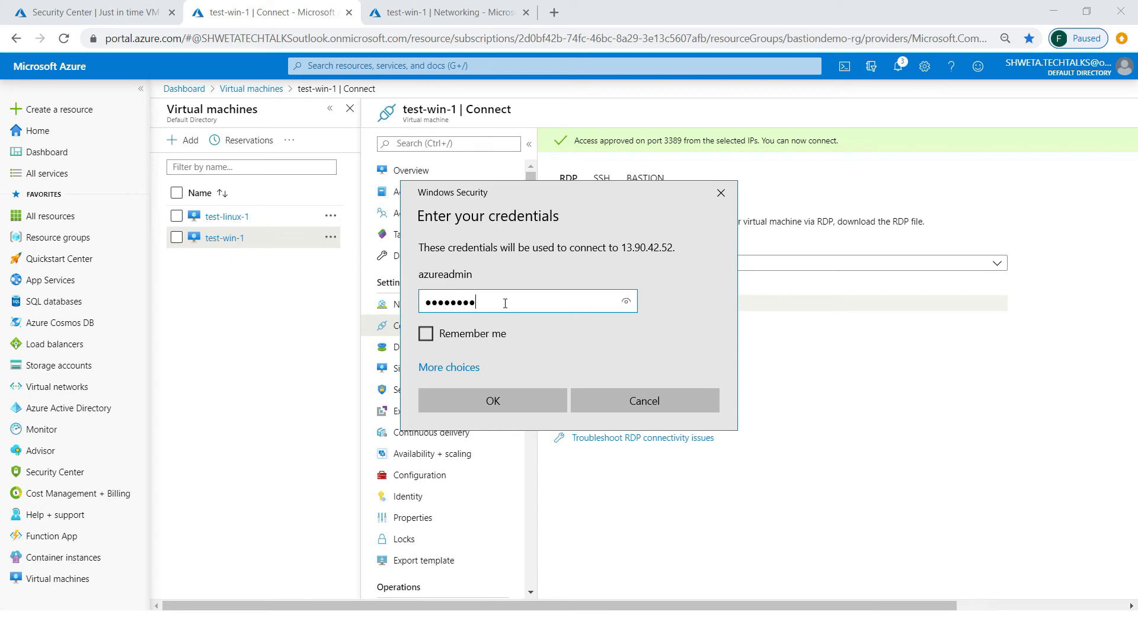
pyautogui.write('•••••••••')
pyautogui.press('Return')
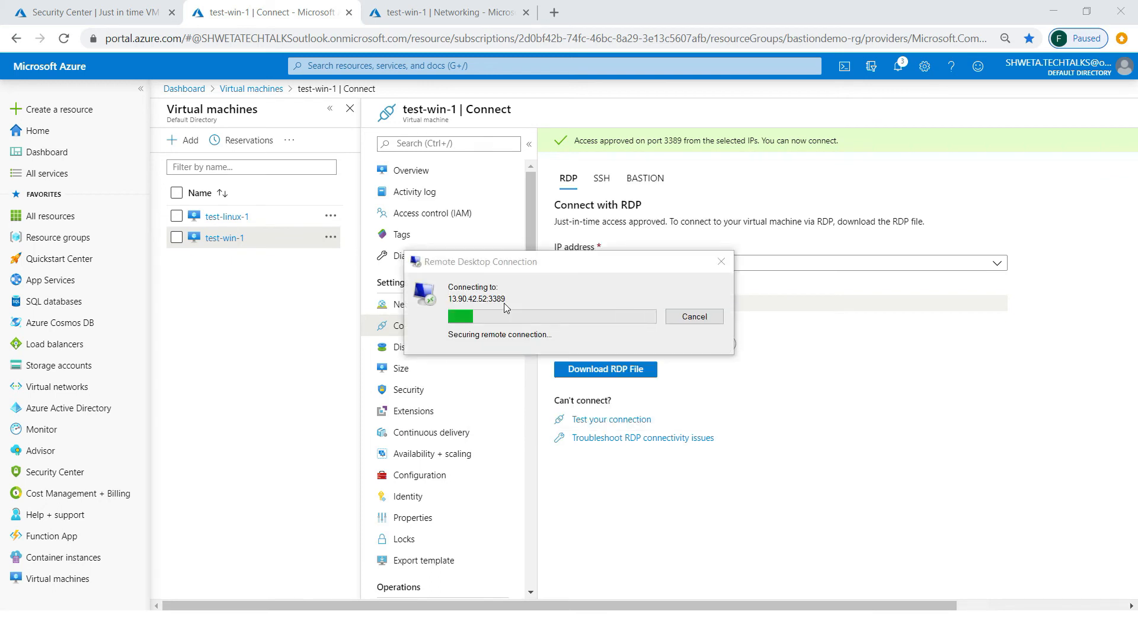
pyautogui.click(618, 431)
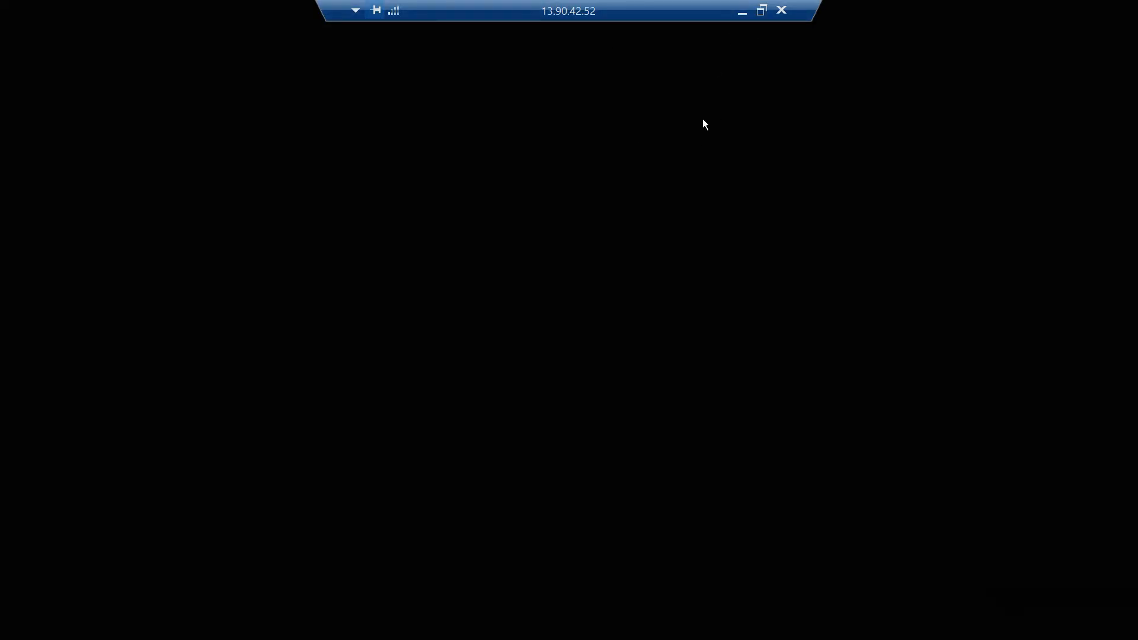
pyautogui.click(741, 13)
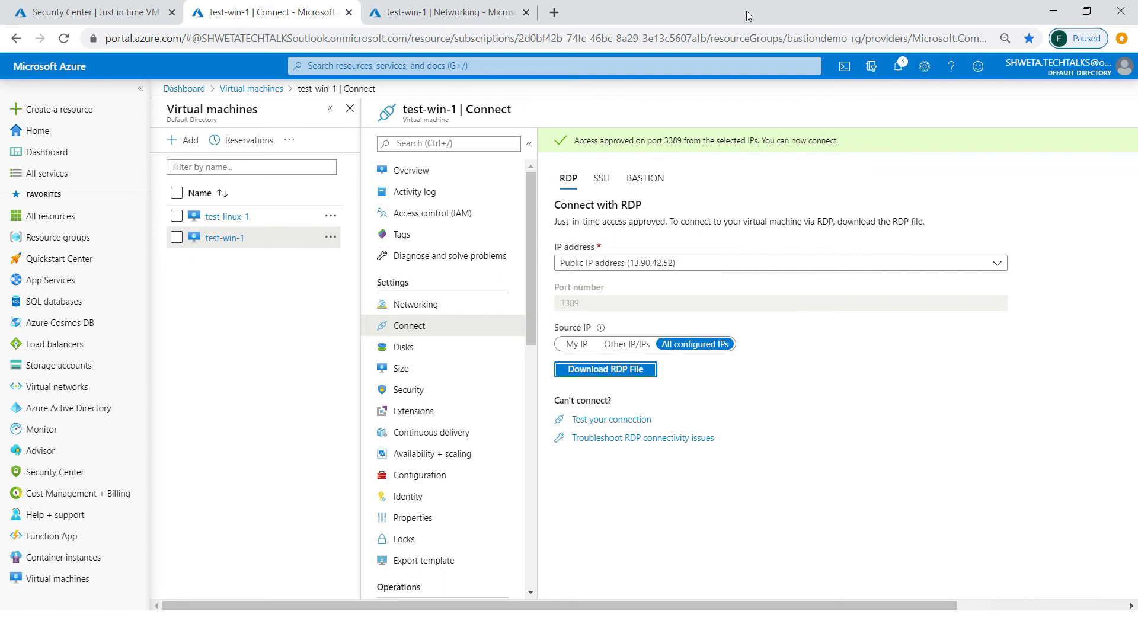
# Review the inbound port rules of test-win-1, and examine the latest Initiate JIT Network Access Policy entry in its Security Center activity log
pyautogui.click(433, 11)
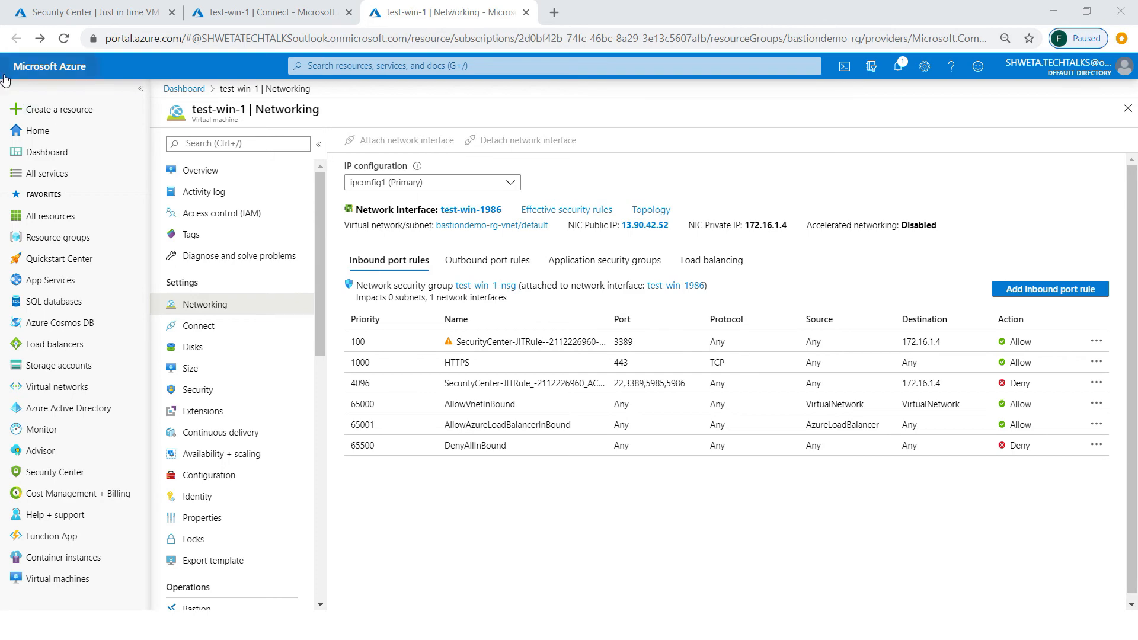
pyautogui.click(92, 12)
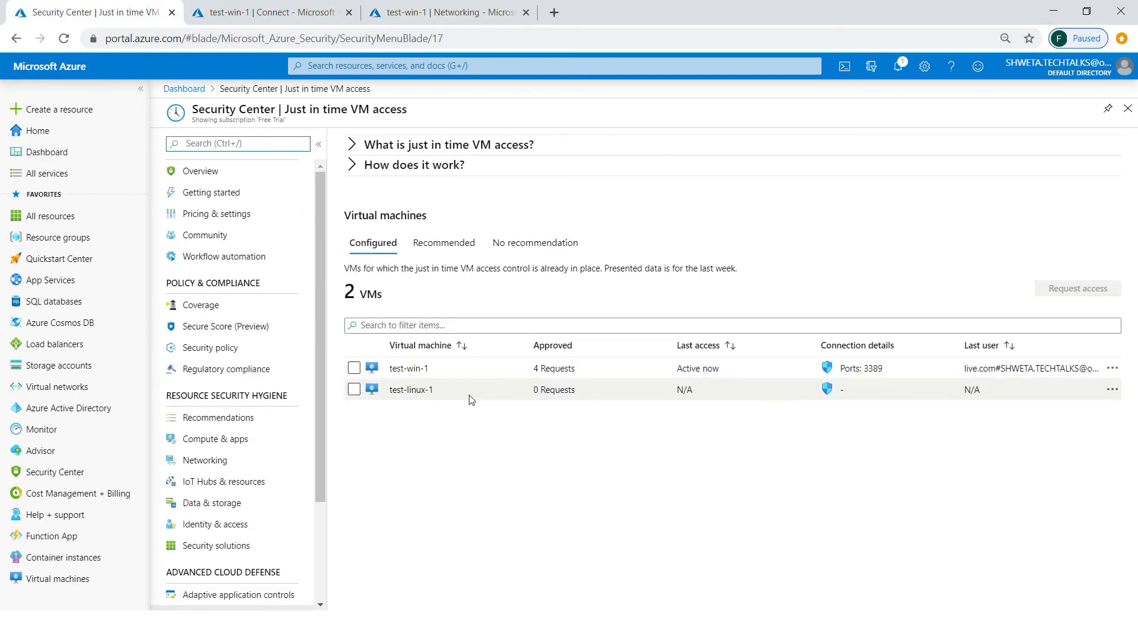
pyautogui.click(1116, 371)
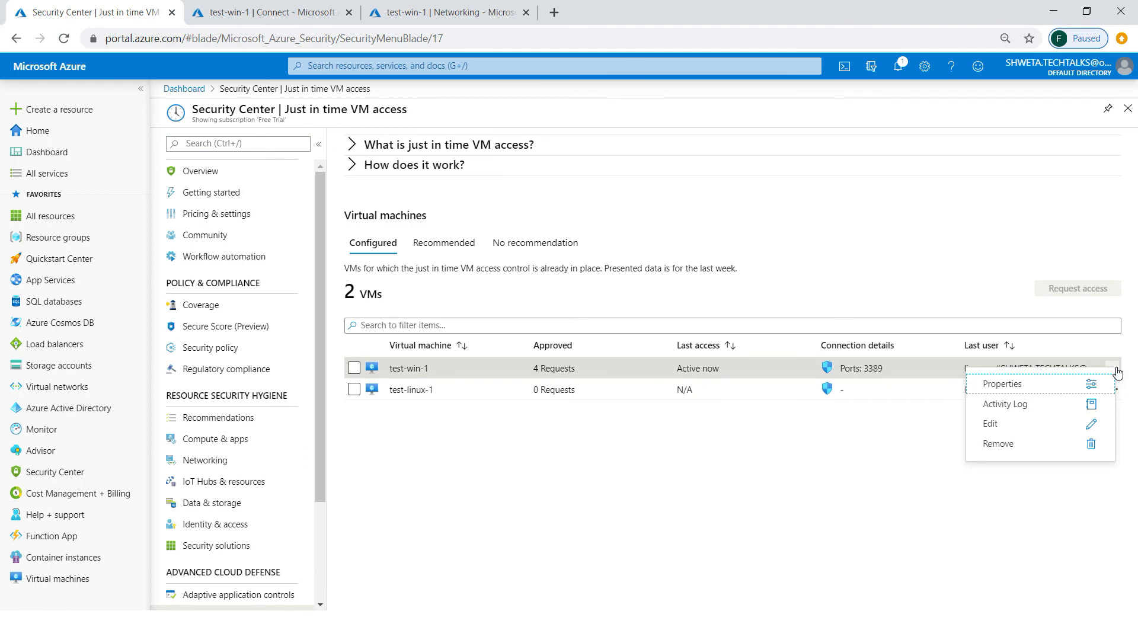
pyautogui.click(987, 404)
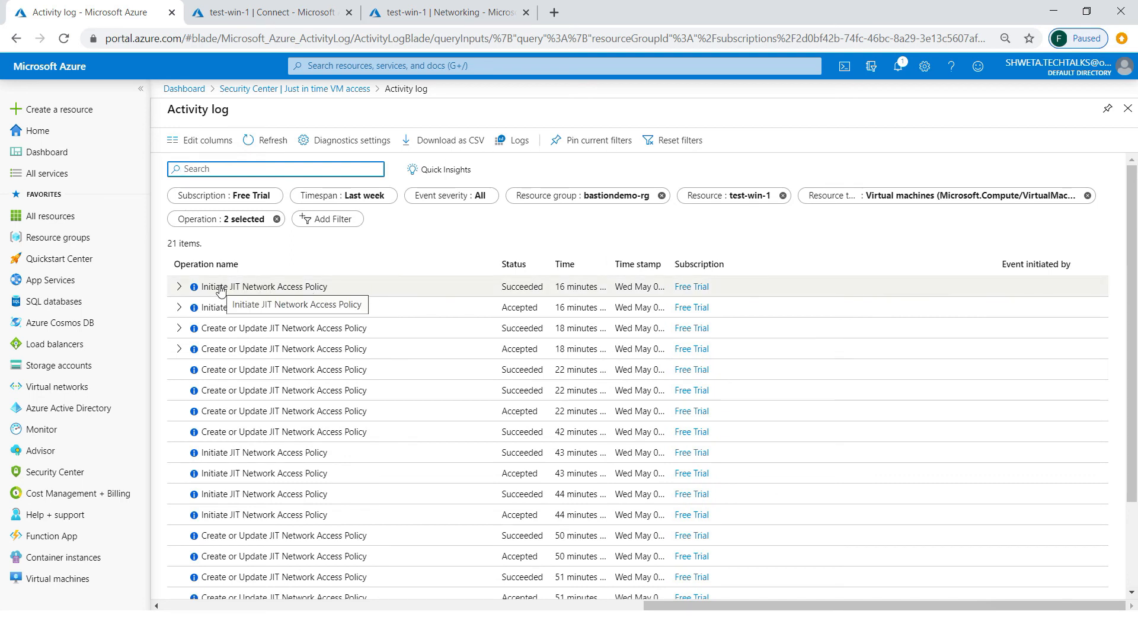
pyautogui.click(178, 286)
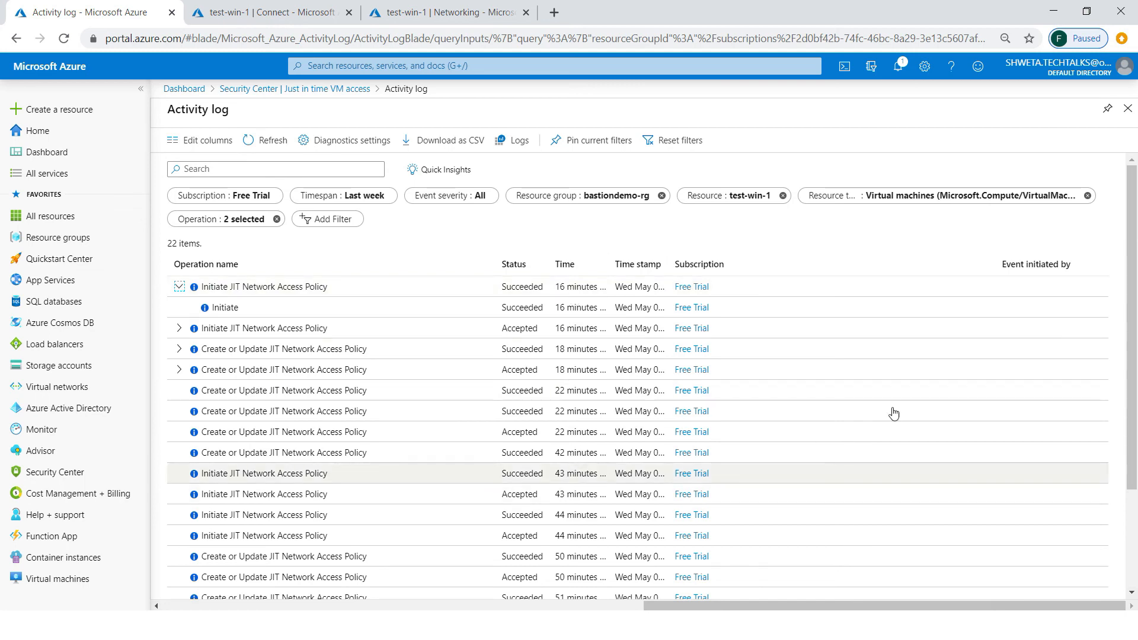
# Request access to test-win-1 from the just-in-time VM list, opening port 3389 for My IP with a 2-hour time range
pyautogui.click(16, 40)
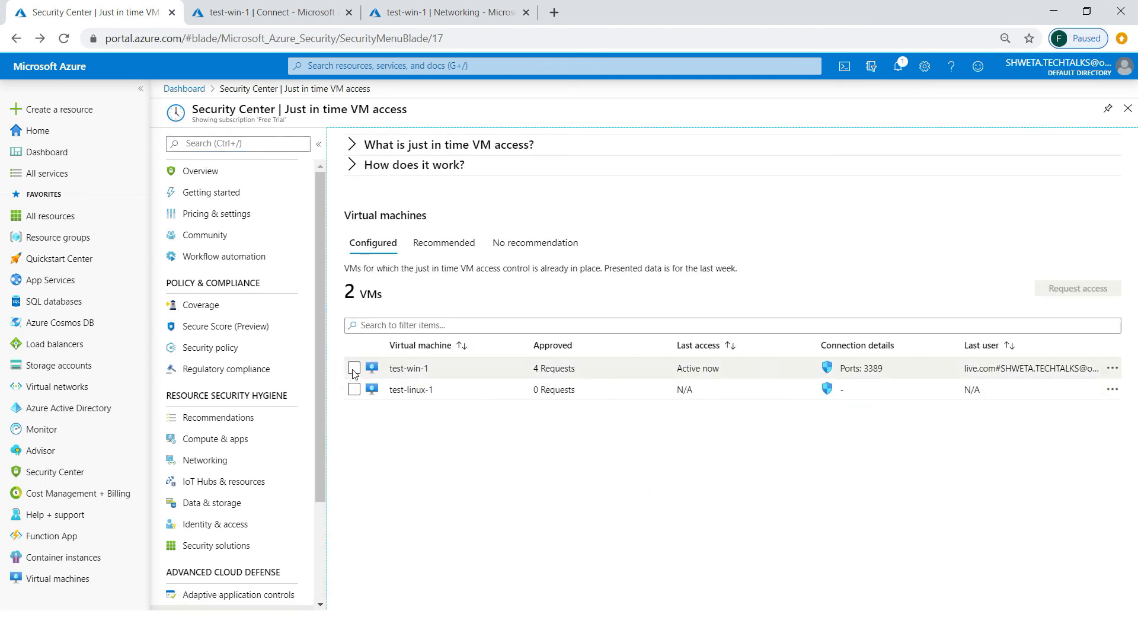
pyautogui.click(352, 371)
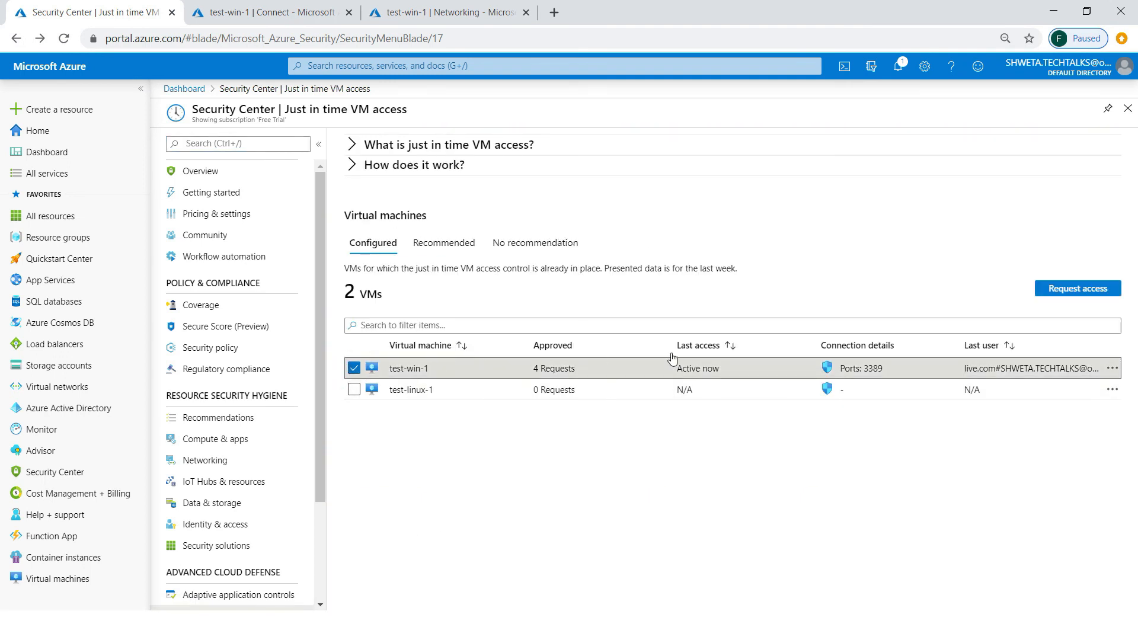
pyautogui.click(1050, 288)
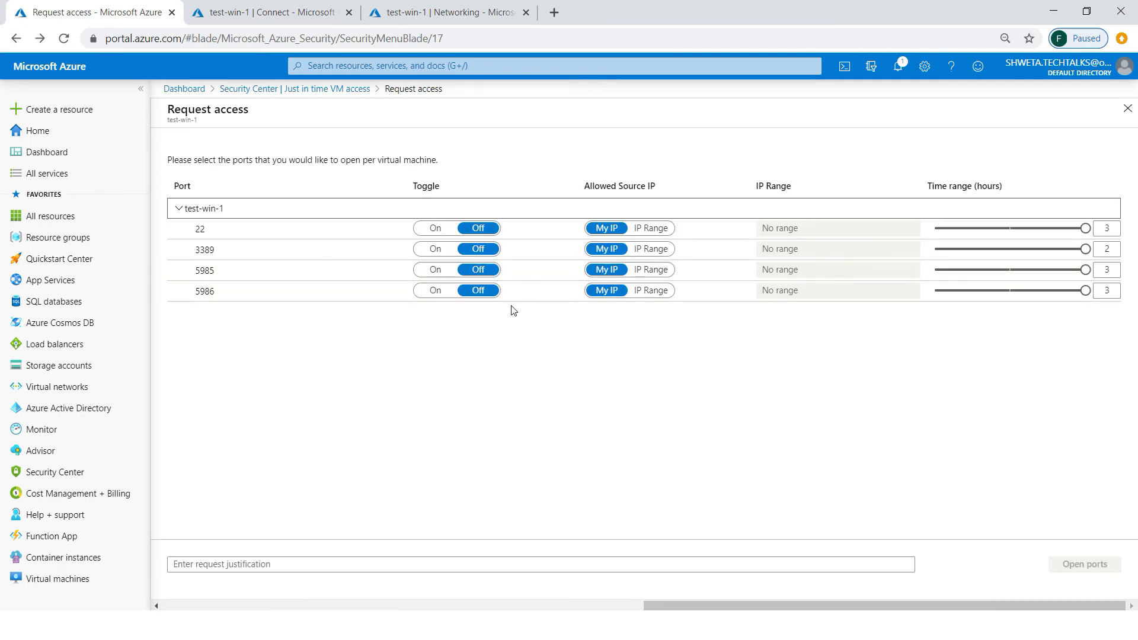
pyautogui.click(435, 249)
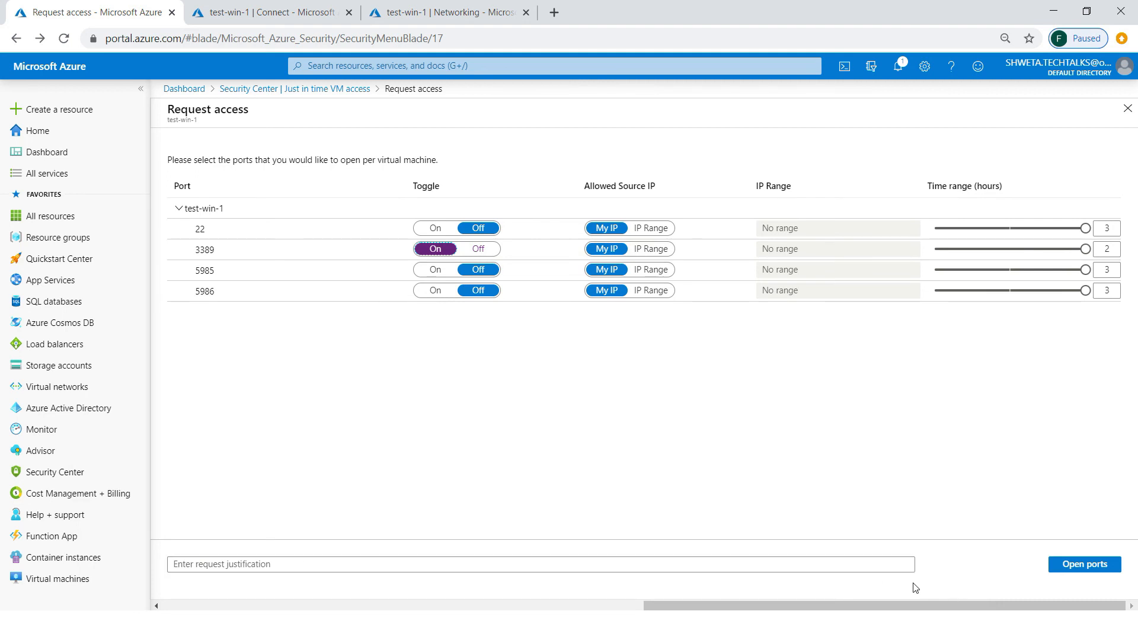
pyautogui.click(1089, 565)
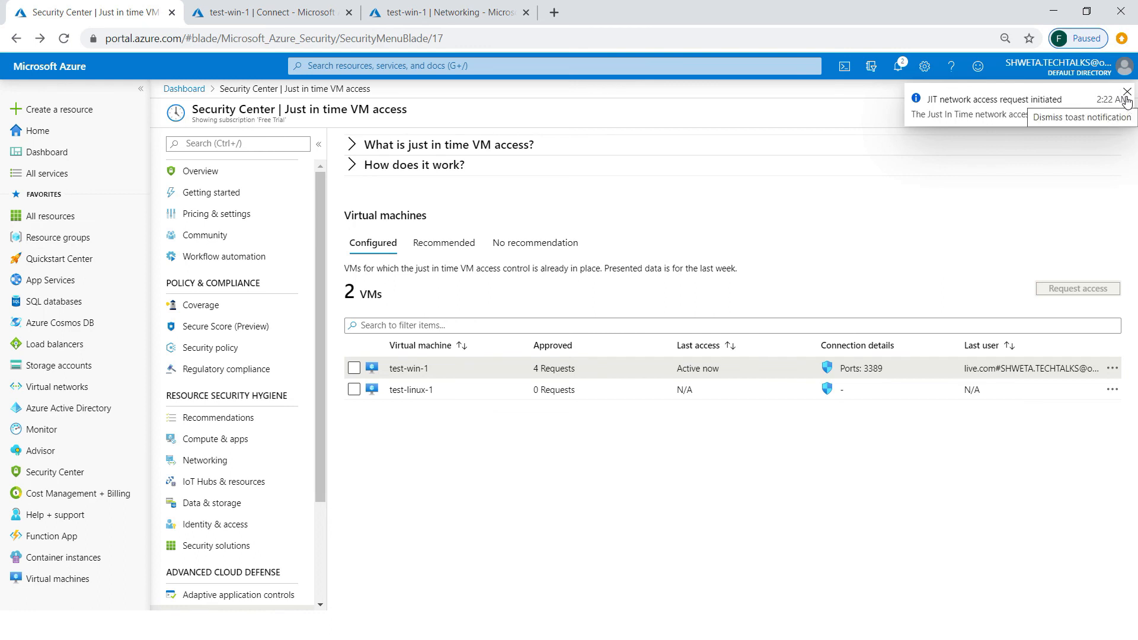
# Try to remove test-win-1 from just-in-time protection, and check the recommended and configured virtual machine lists
pyautogui.click(354, 369)
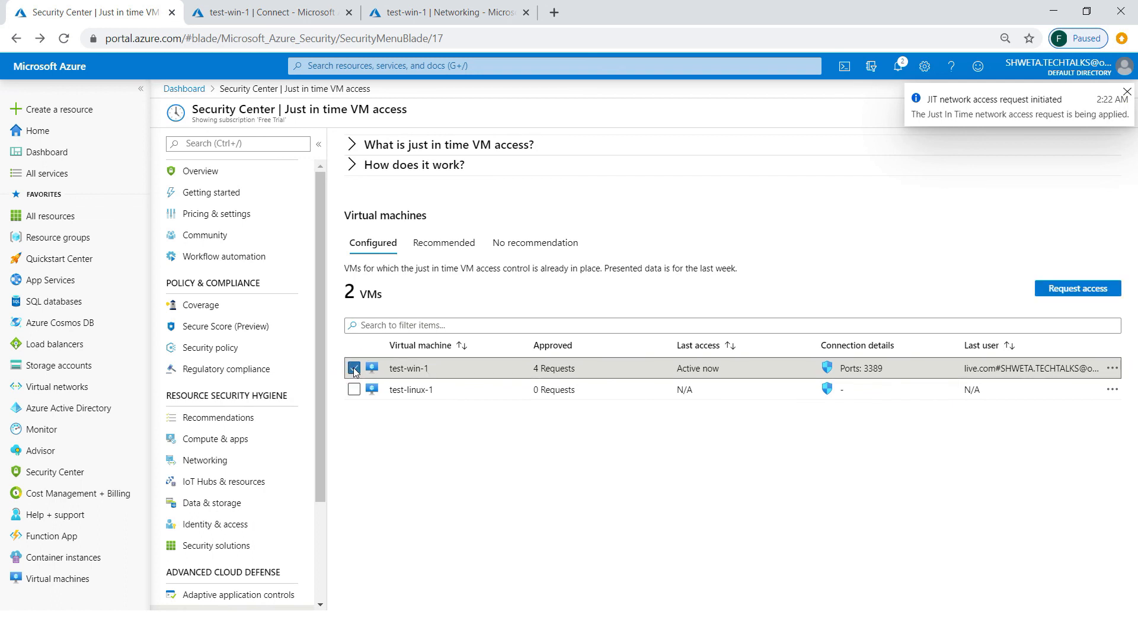
pyautogui.click(1113, 369)
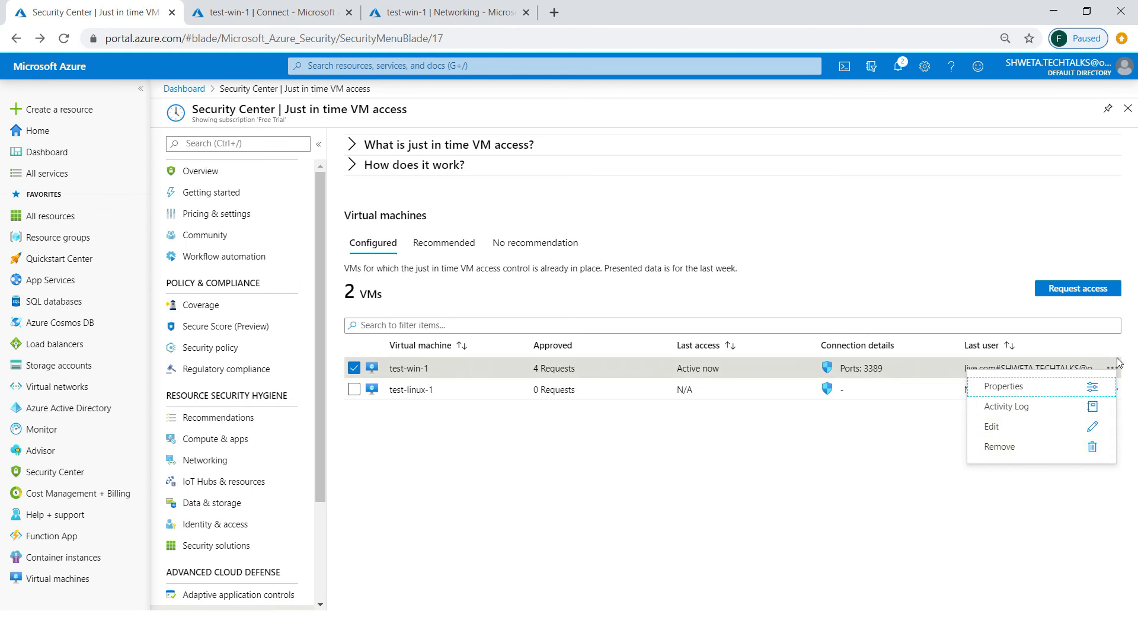
pyautogui.click(999, 448)
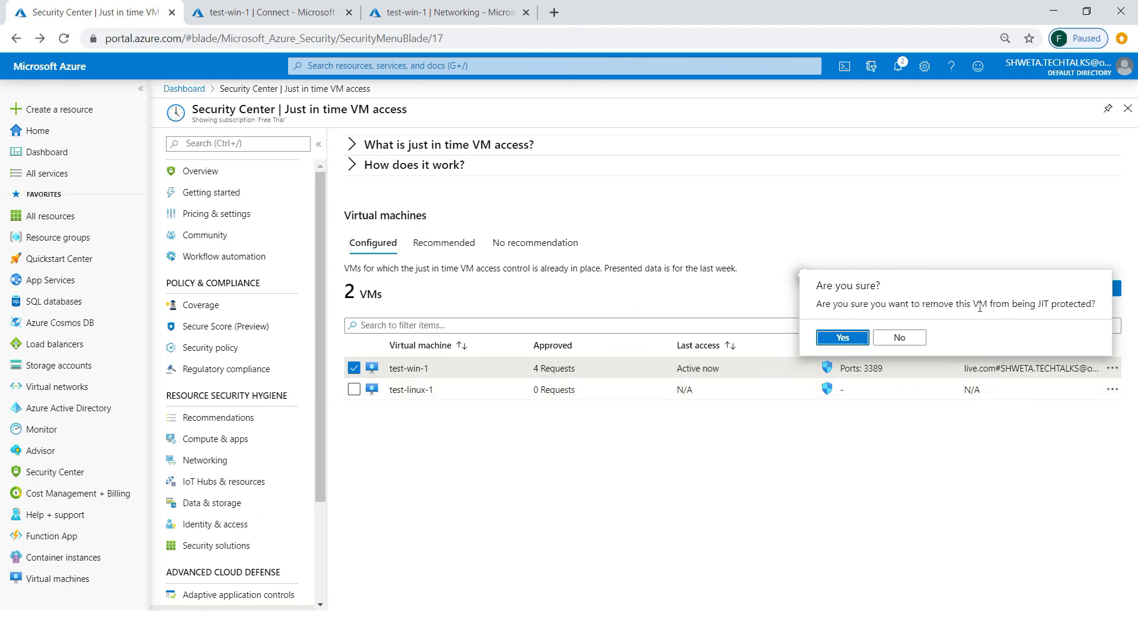
pyautogui.click(839, 339)
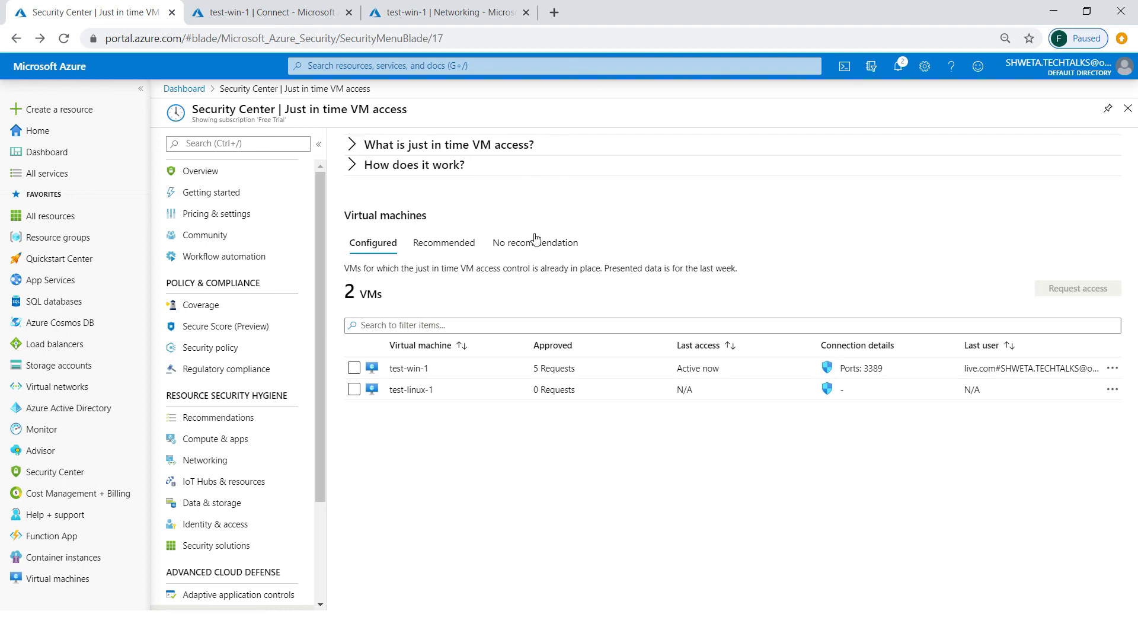
pyautogui.click(450, 250)
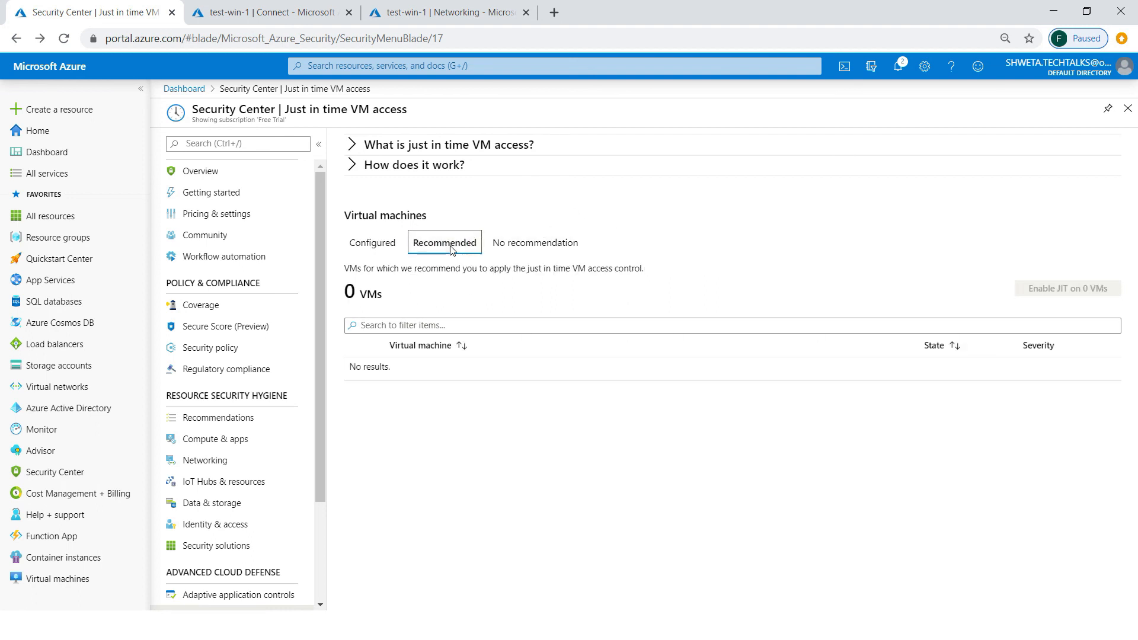
pyautogui.click(374, 245)
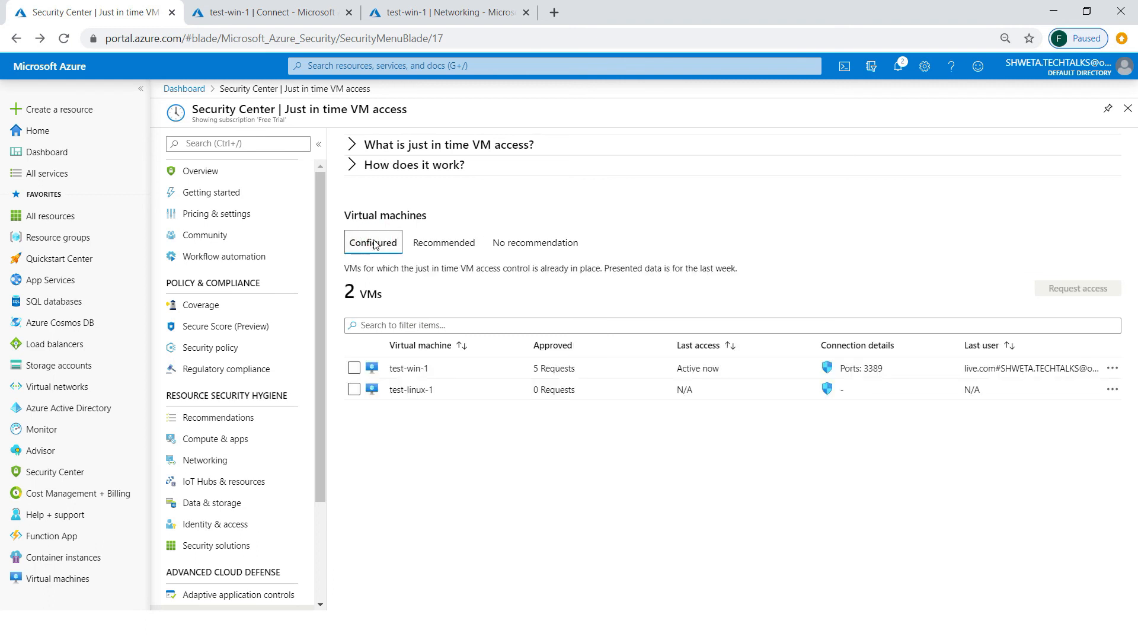
# Remove test-win-1 from just-in-time protection, and verify the removal in the recommended virtual machines list and the inbound port rules
pyautogui.click(458, 515)
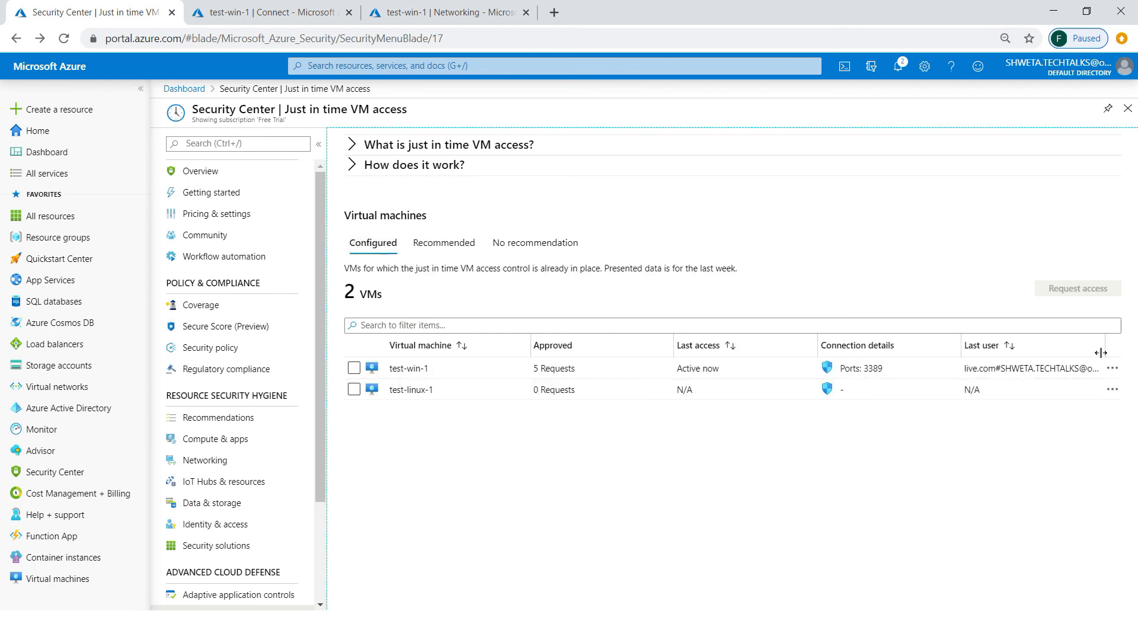
pyautogui.click(1112, 368)
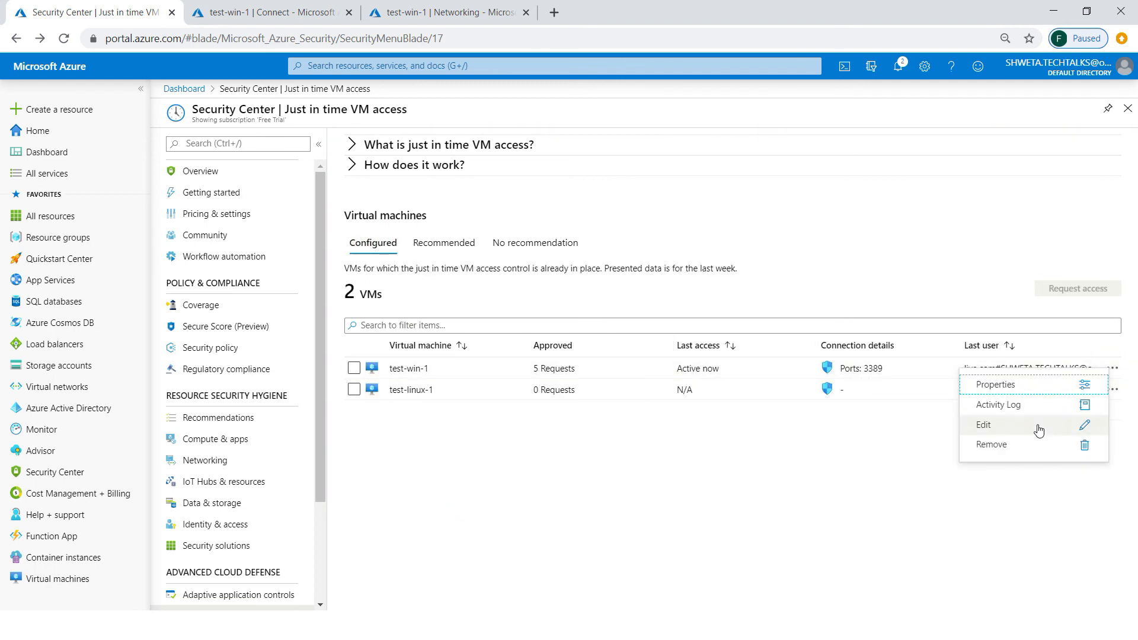
pyautogui.click(993, 444)
pyautogui.click(843, 337)
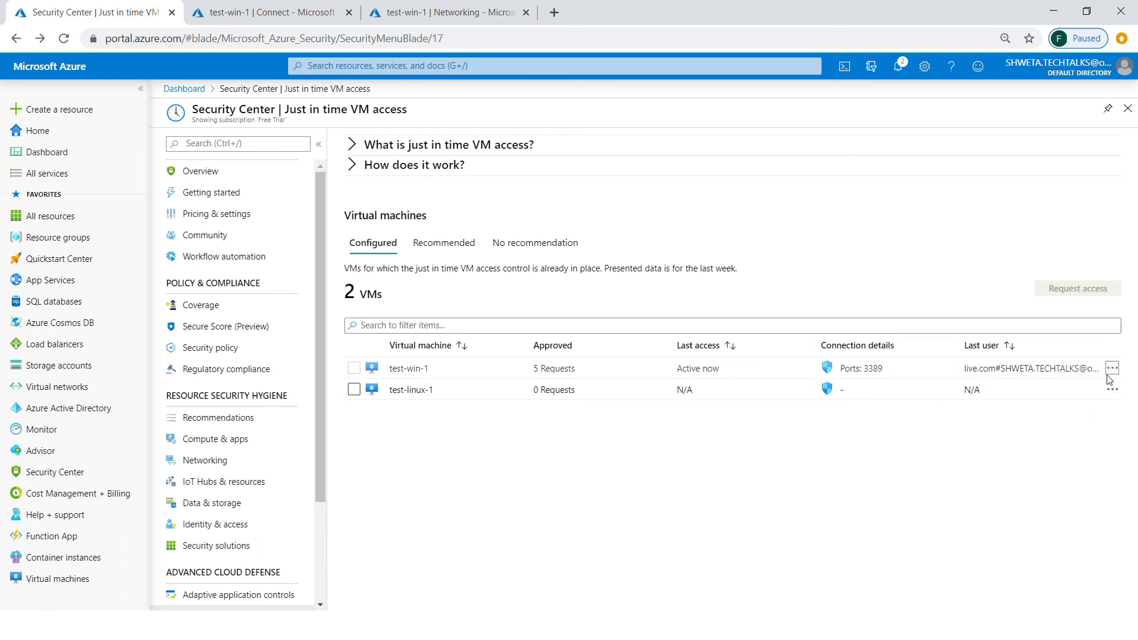
pyautogui.click(455, 255)
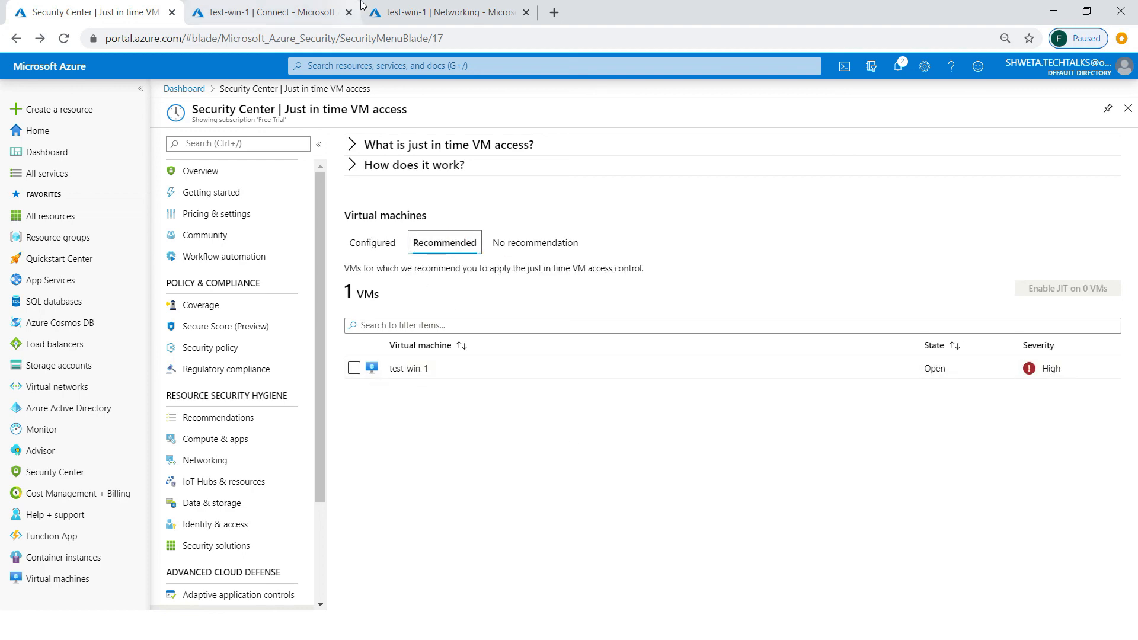
pyautogui.click(391, 12)
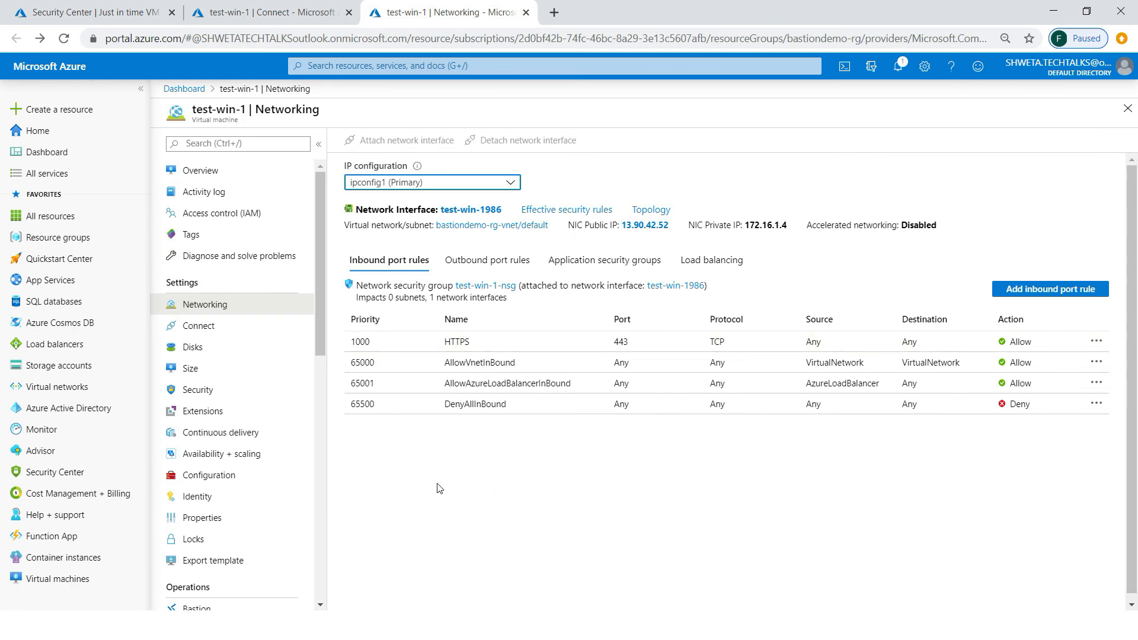